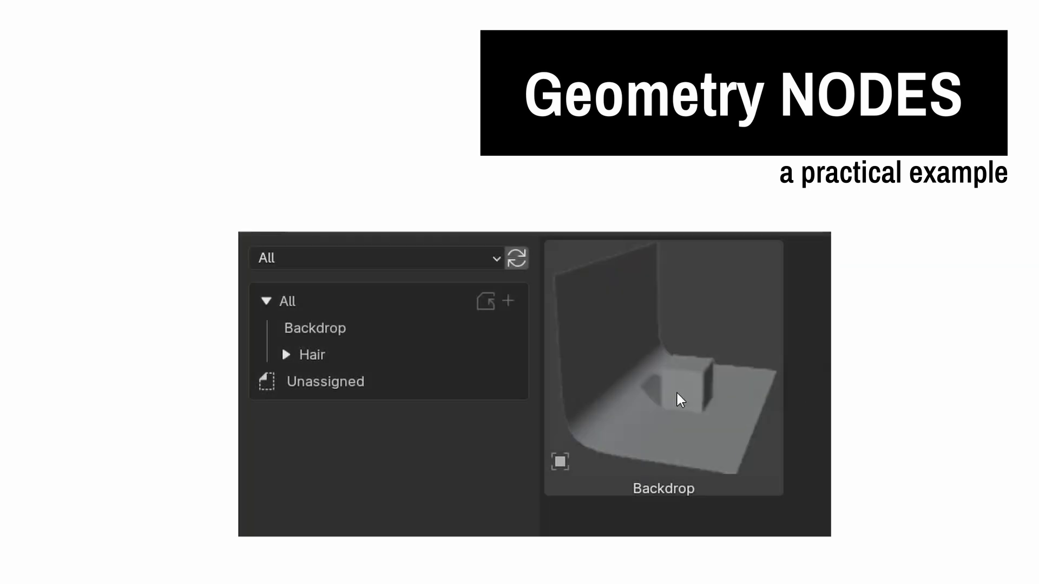
Enlarge the bottom timeline area and turn it into a Geometry Node Editor for the cube
{"action": "left_click_drag", "start_coordinate": [674, 399], "coordinate": [697, 333]}
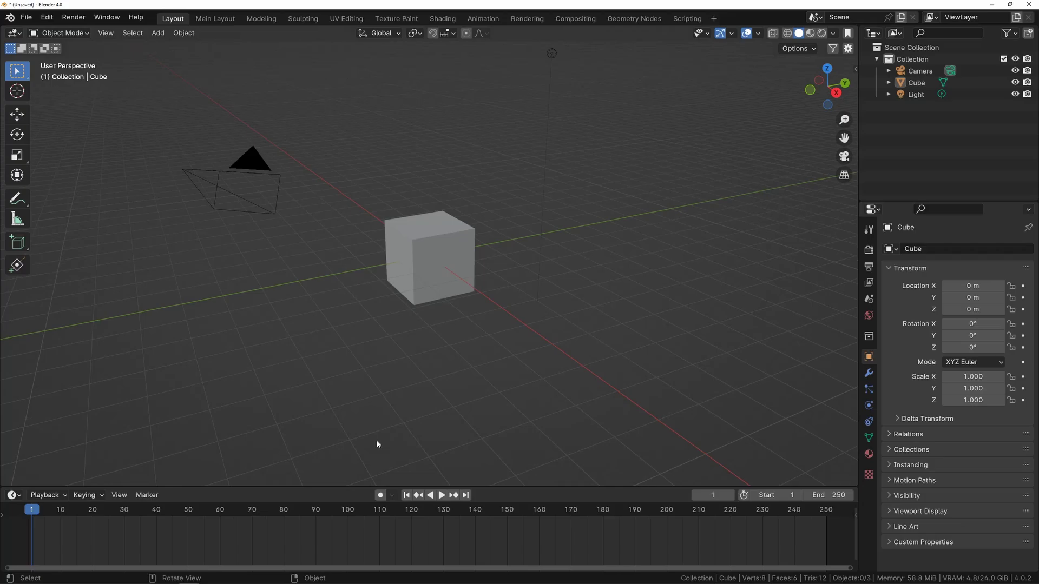
{"action": "left_click_drag", "start_coordinate": [354, 481], "coordinate": [355, 358]}
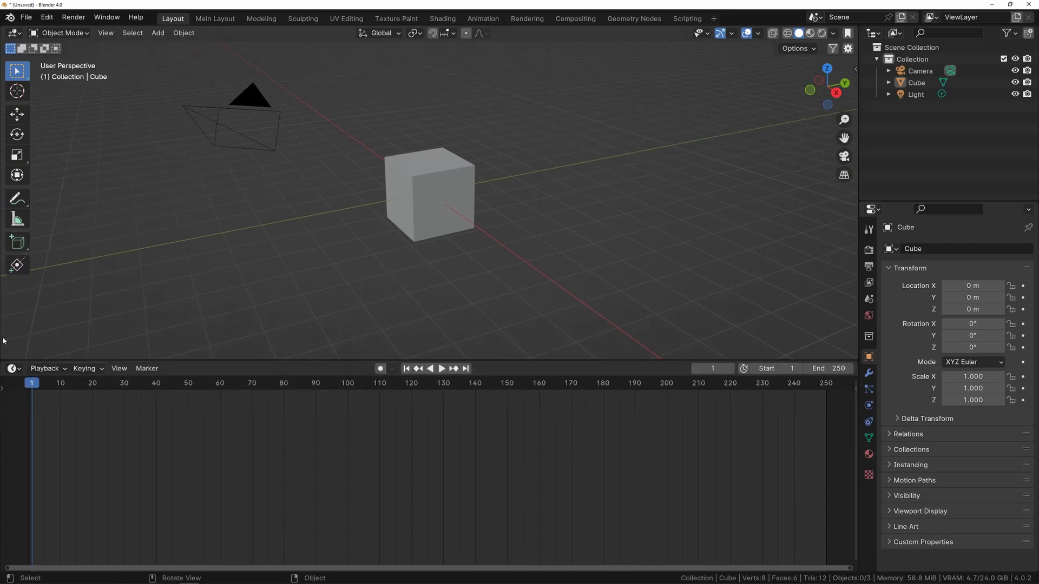
{"action": "left_click", "coordinate": [14, 368]}
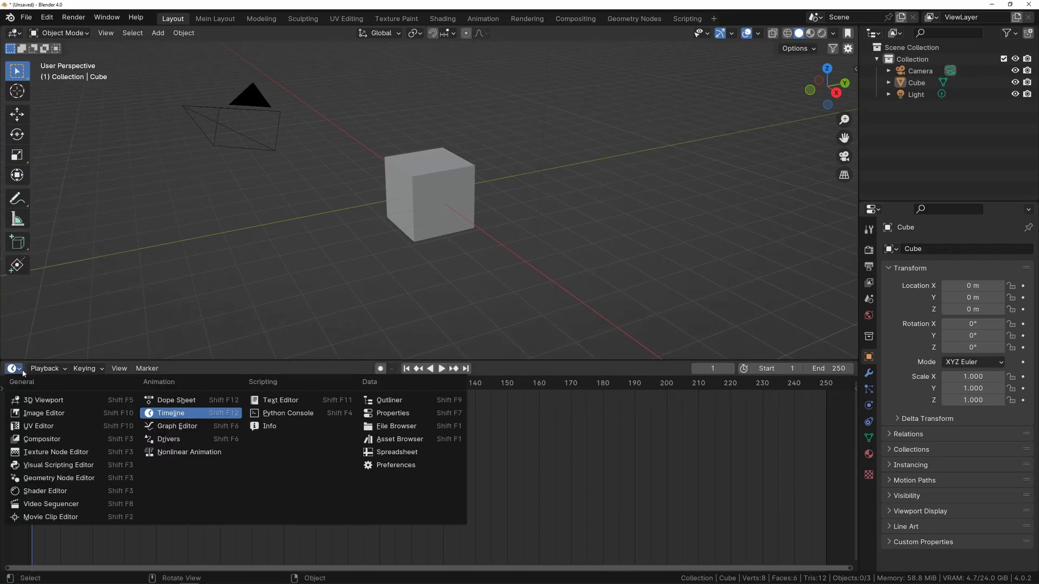
{"action": "left_click", "coordinate": [59, 477]}
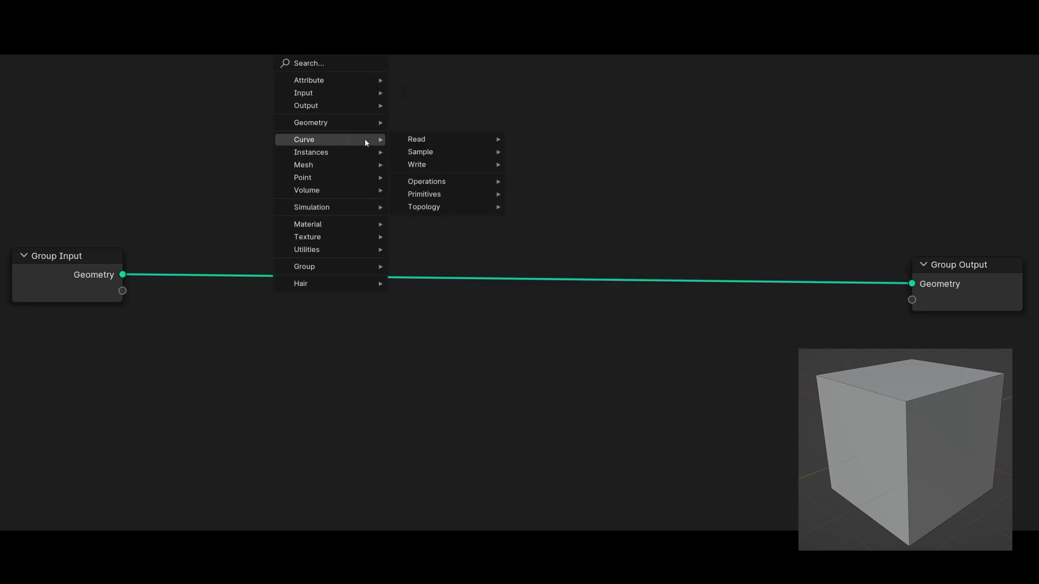
Insert a Points node between Group Input and Output, plus two duplicates above and below
{"action": "mouse_move", "coordinate": [329, 174]}
{"action": "left_click", "coordinate": [429, 207]}
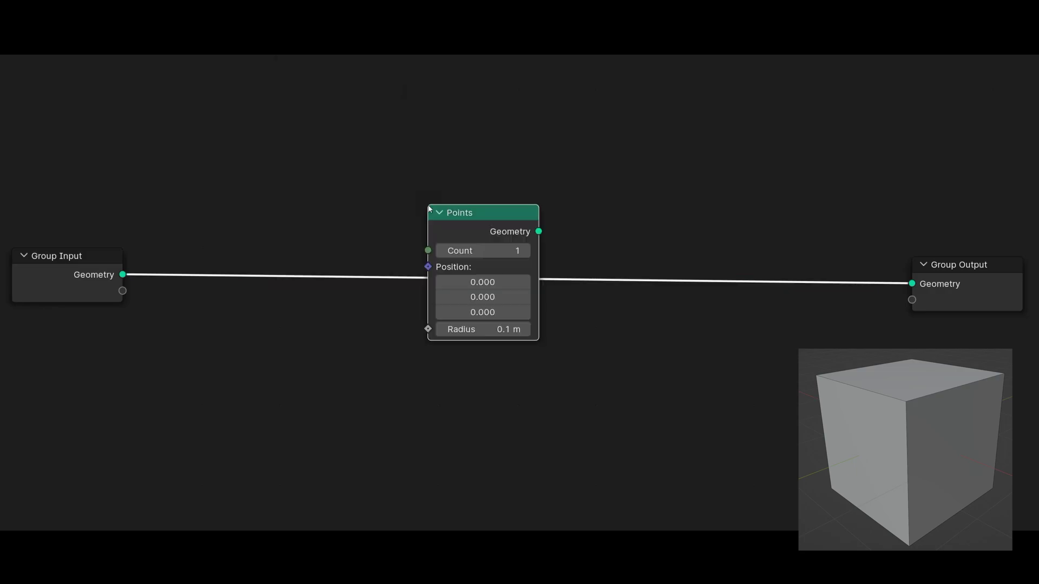
{"action": "left_click", "coordinate": [146, 224]}
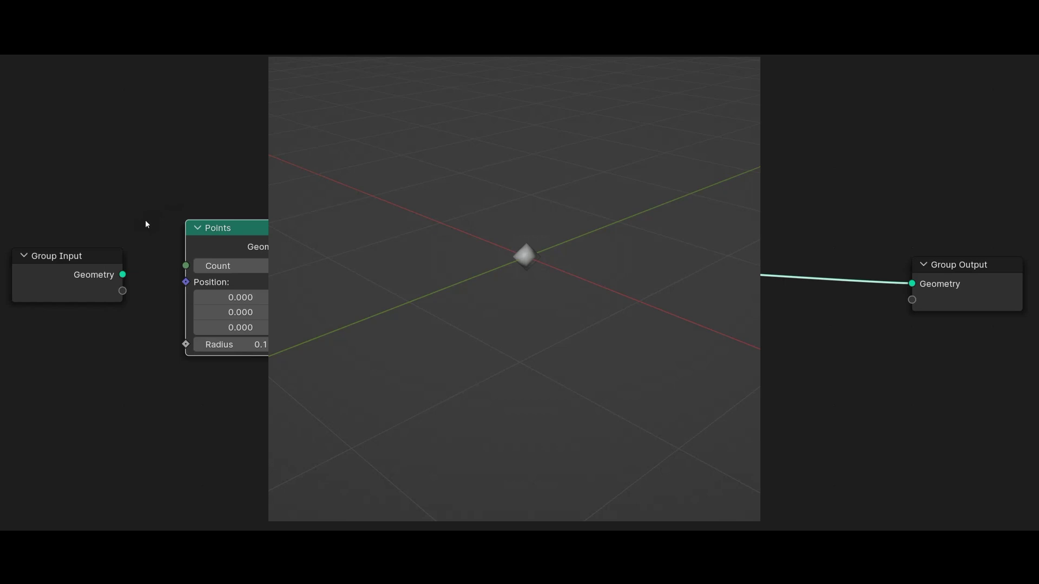
{"action": "key", "text": "shift+d"}
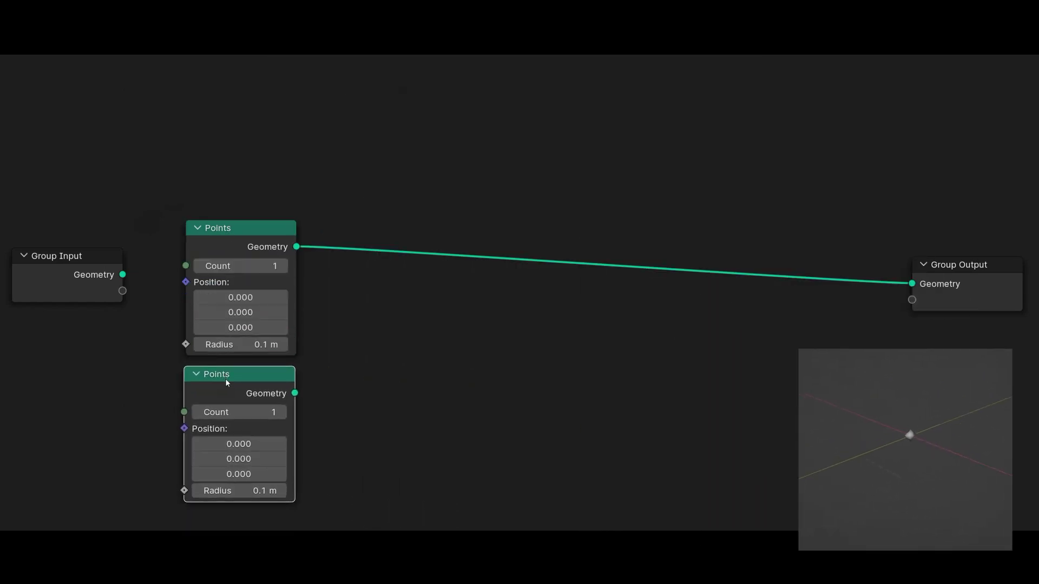
{"action": "left_click", "coordinate": [225, 381]}
{"action": "key", "text": "shift+d"}
{"action": "left_click", "coordinate": [232, 91]}
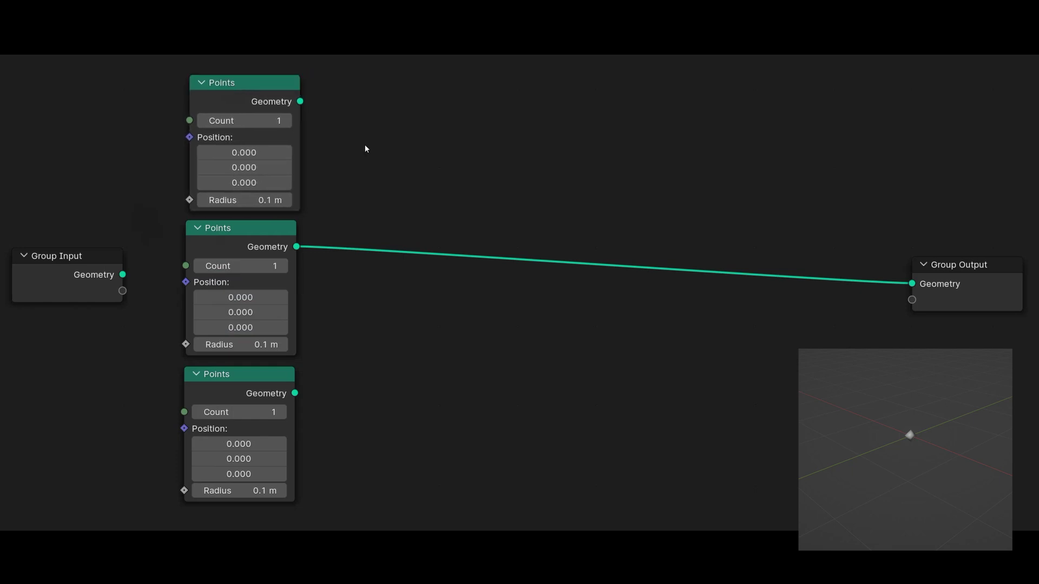
Add a Join Geometry node before the output and connect all three Points nodes into it
{"action": "key", "text": "shift+a"}
{"action": "mouse_move", "coordinate": [343, 93]}
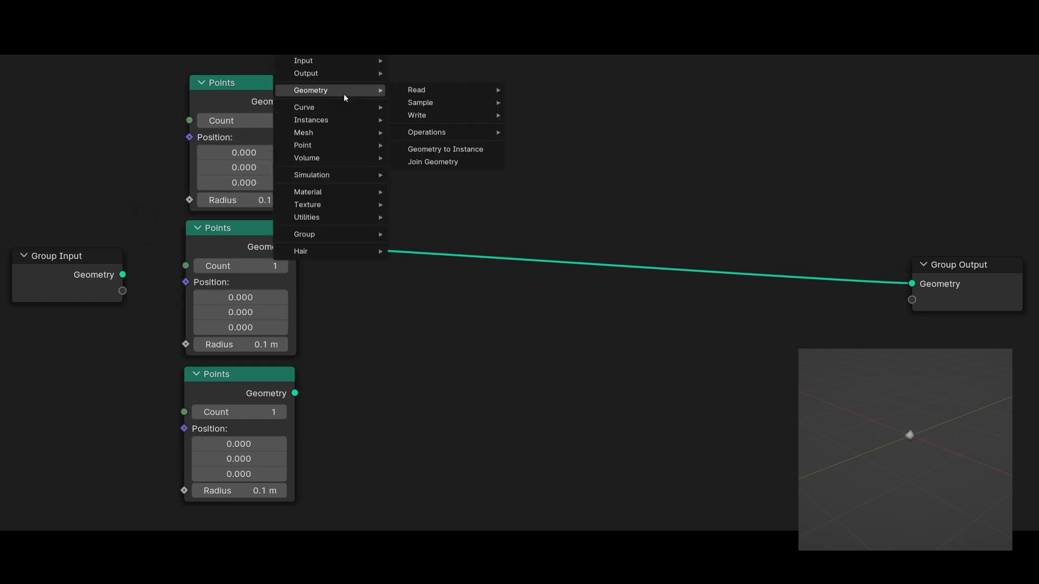
{"action": "left_click", "coordinate": [411, 161]}
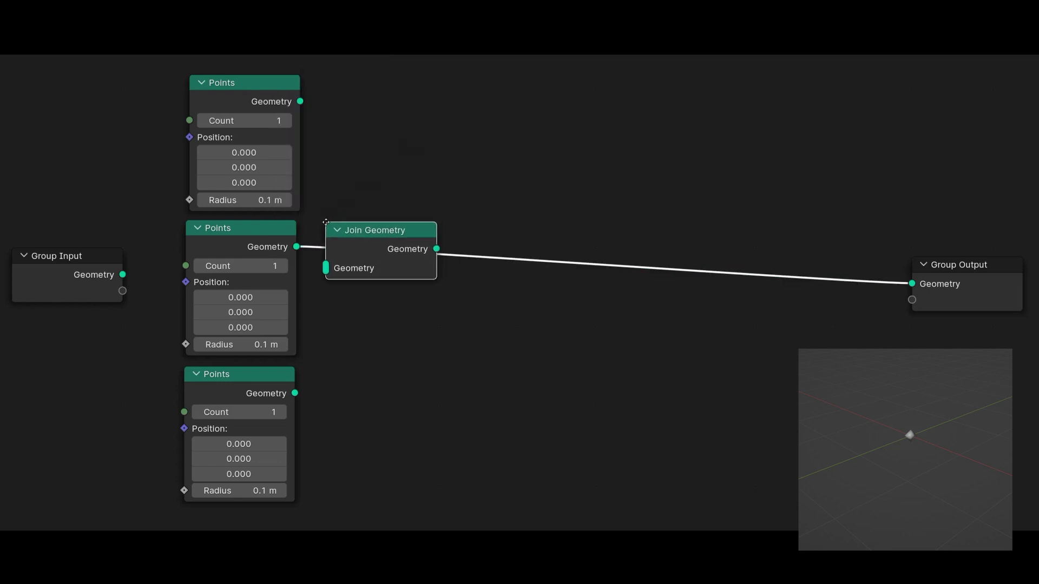
{"action": "left_click", "coordinate": [359, 226]}
{"action": "left_click_drag", "start_coordinate": [300, 101], "coordinate": [359, 268]}
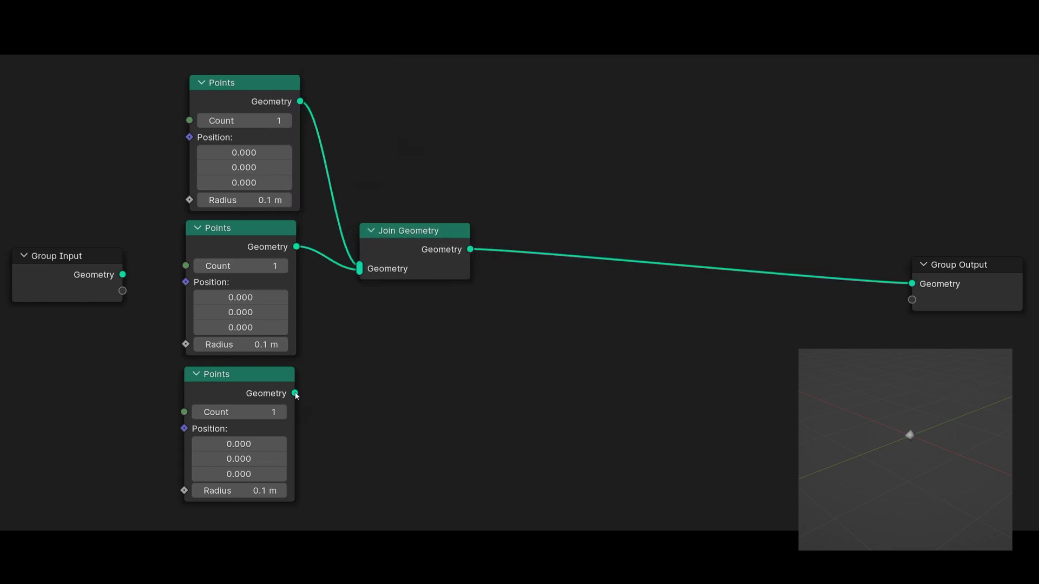
{"action": "left_click_drag", "start_coordinate": [295, 393], "coordinate": [358, 281]}
Set the bottom Points node's X to 1 and the top one's Z to 1
{"action": "left_click", "coordinate": [235, 444]}
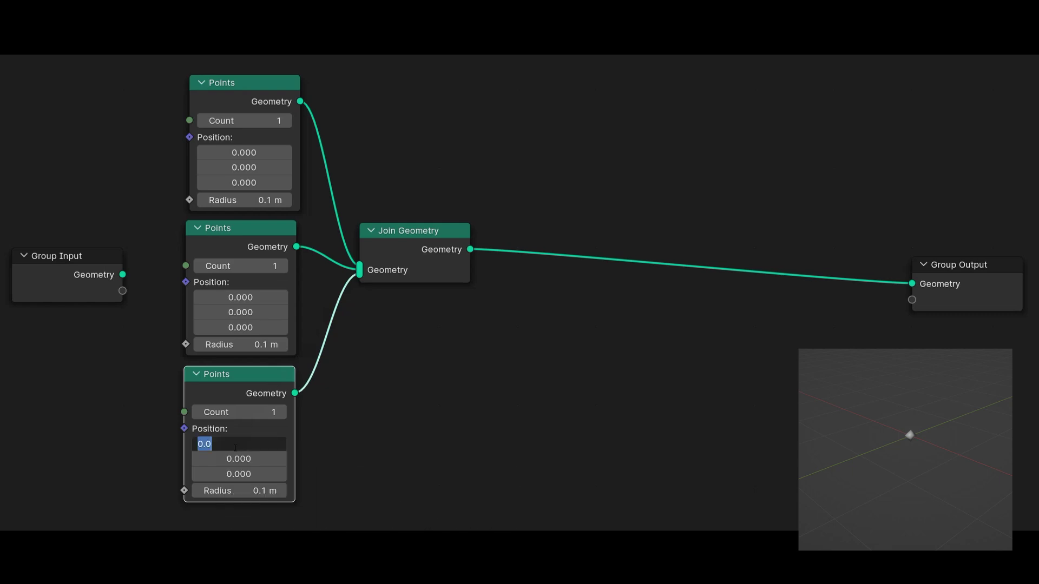
{"action": "type", "text": "1"}
{"action": "key", "text": "Return"}
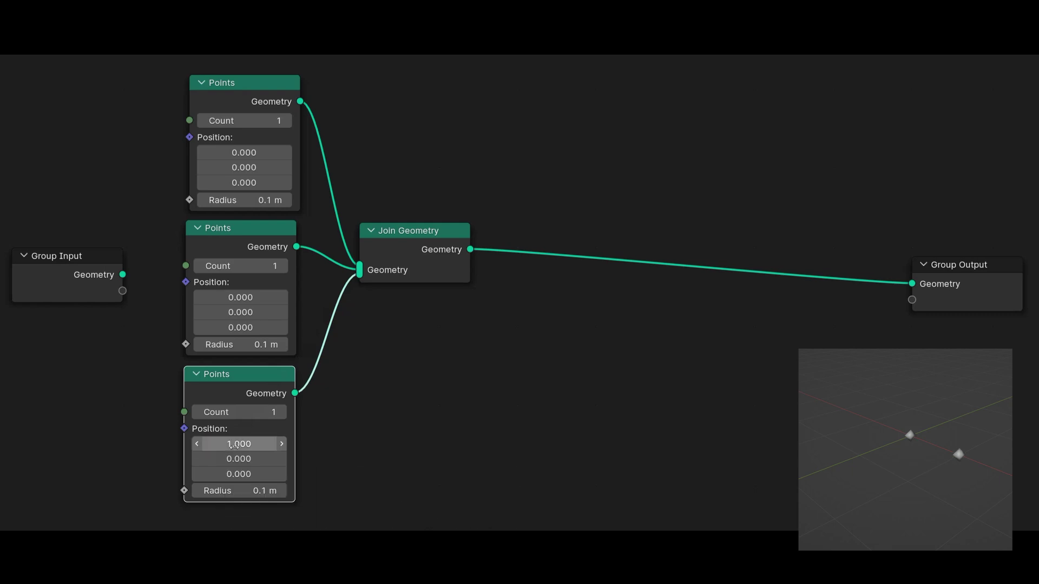
{"action": "left_click", "coordinate": [240, 183]}
{"action": "type", "text": "1"}
{"action": "key", "text": "Return"}
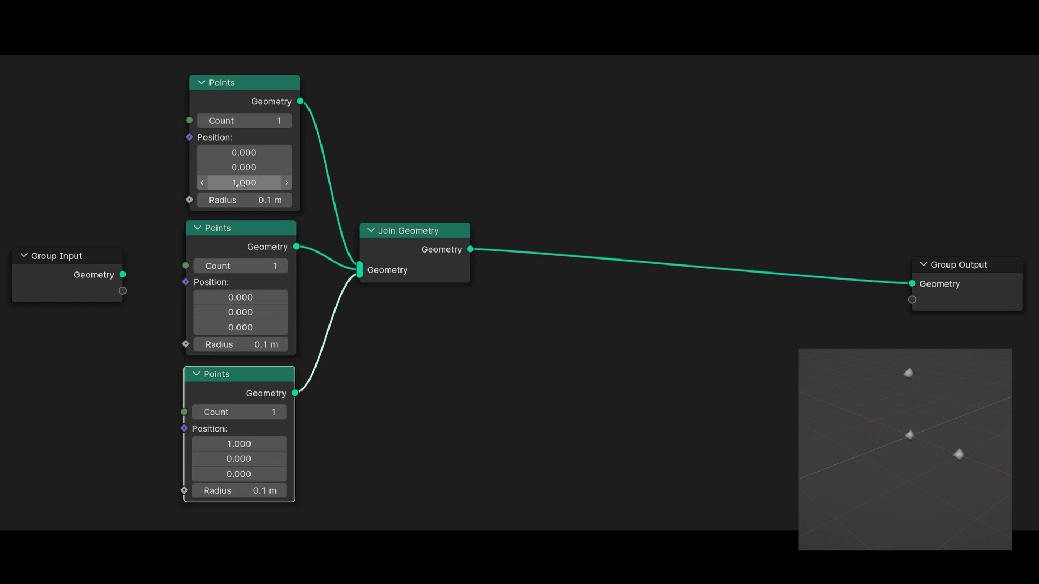
{"action": "key", "text": "shift+a"}
Route the joined points through Points to Curves and a Poly-mode Fillet Curve with count 4
{"action": "mouse_move", "coordinate": [411, 390]}
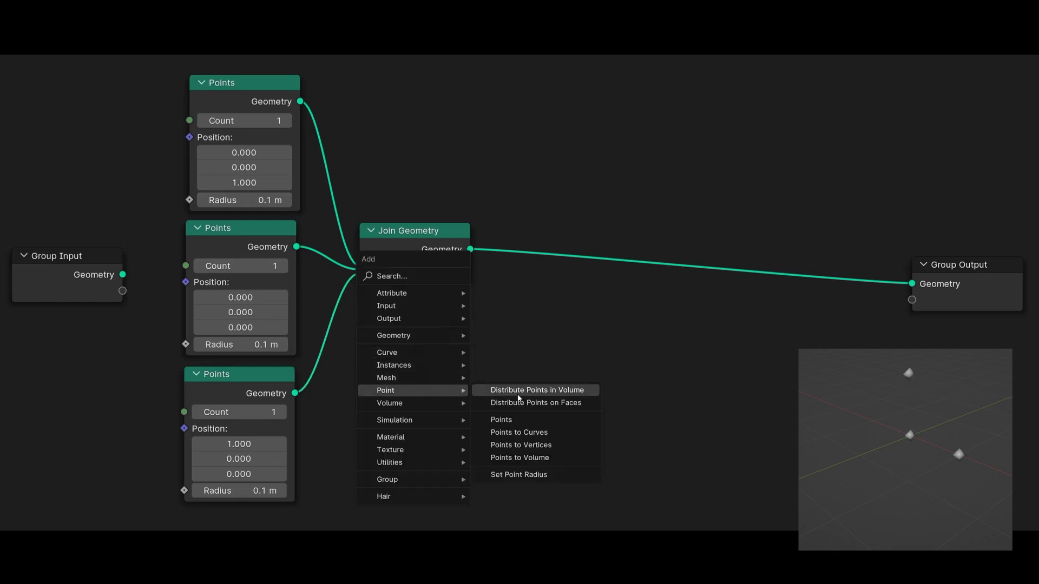
{"action": "left_click", "coordinate": [531, 433]}
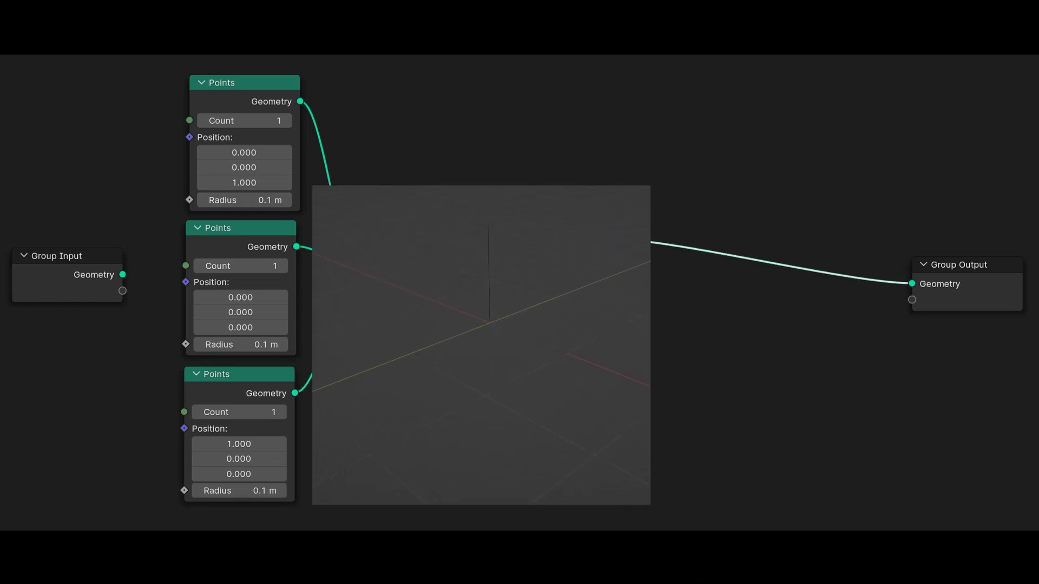
{"action": "left_click", "coordinate": [504, 216]}
{"action": "key", "text": "shift+a"}
{"action": "mouse_move", "coordinate": [692, 243]}
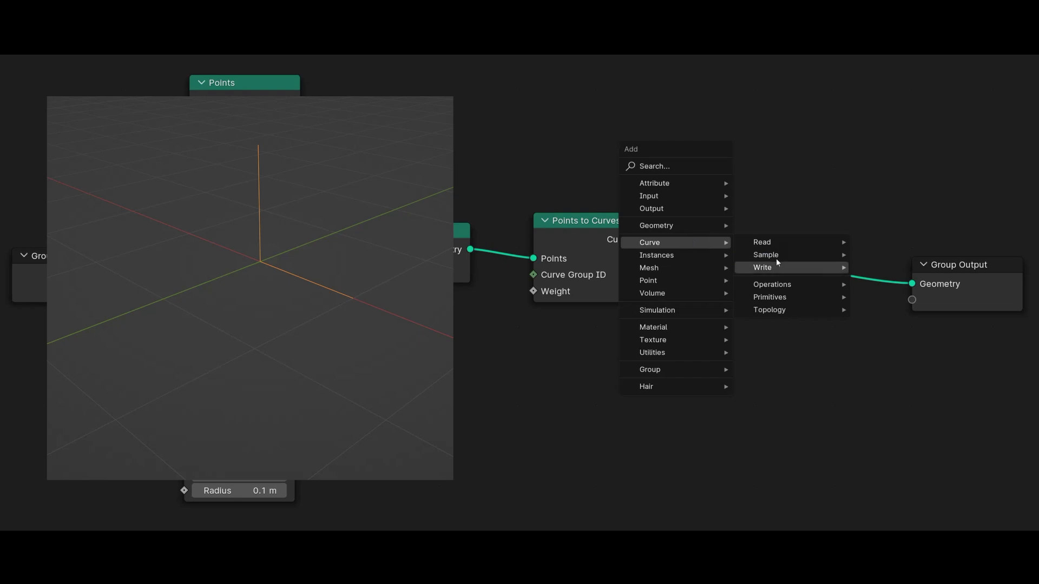
{"action": "mouse_move", "coordinate": [789, 284]}
{"action": "left_click", "coordinate": [890, 335]}
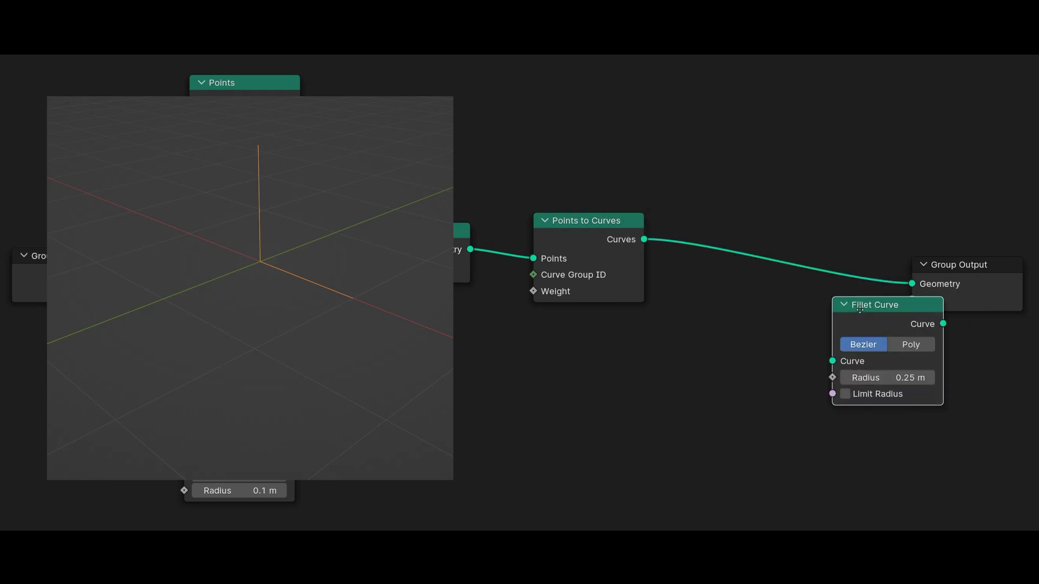
{"action": "left_click", "coordinate": [673, 193]}
{"action": "left_click", "coordinate": [785, 236]}
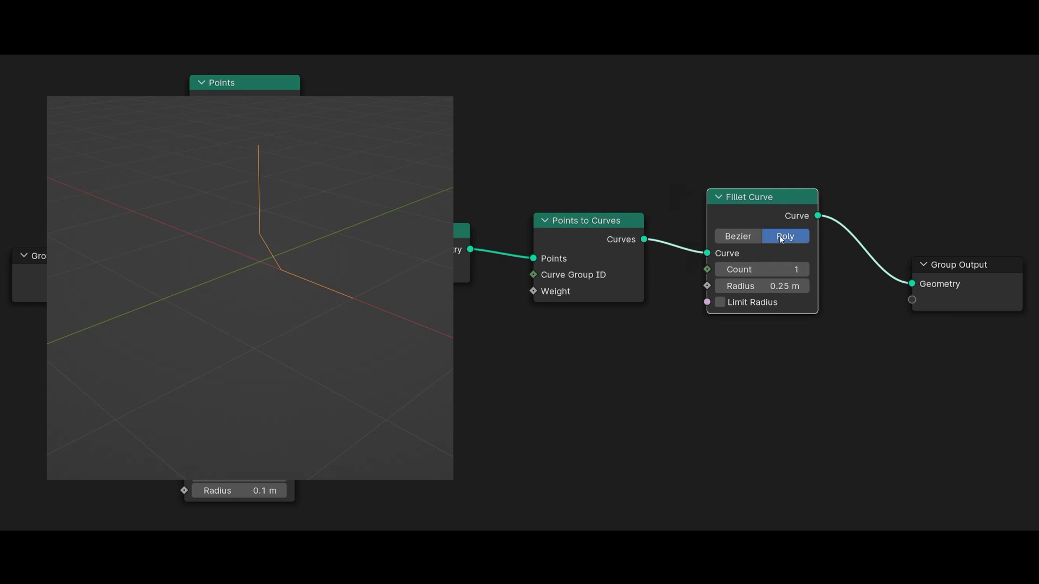
{"action": "left_click_drag", "start_coordinate": [796, 272], "coordinate": [806, 272]}
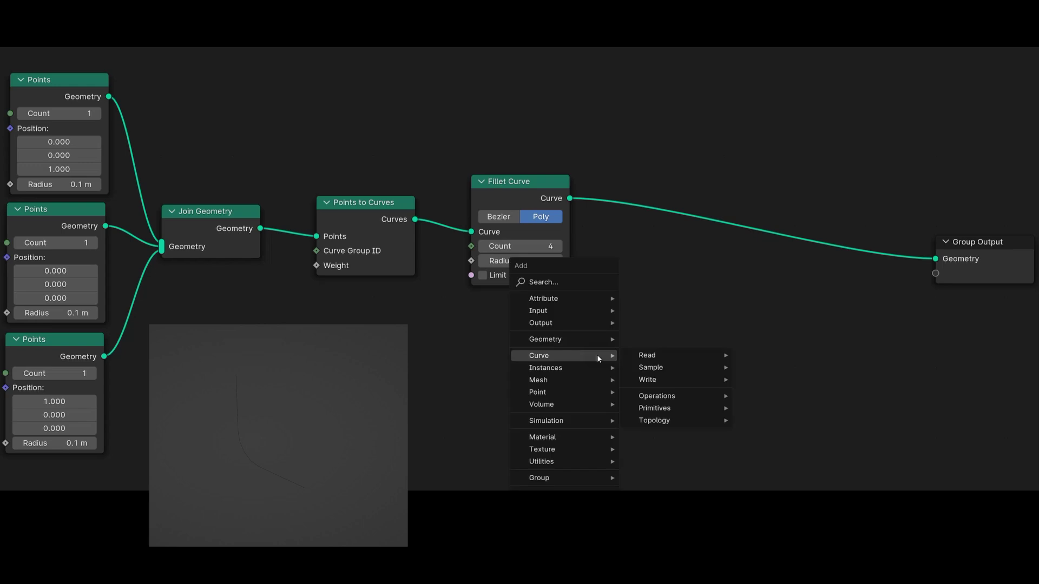
Add Curve to Mesh and an Edges-mode Extrude Mesh between the fillet and the output
{"action": "mouse_move", "coordinate": [667, 398]}
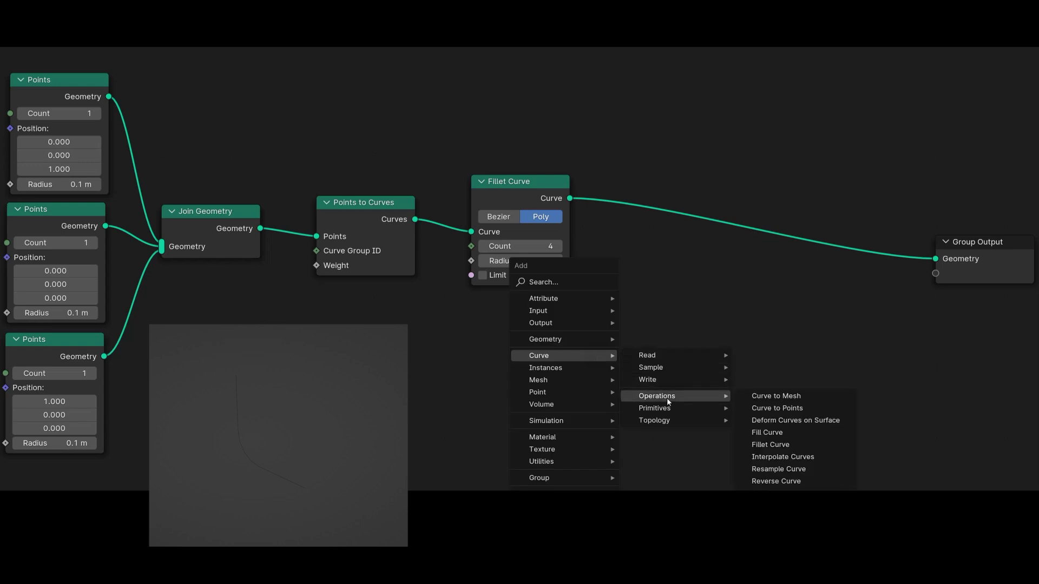
{"action": "left_click", "coordinate": [756, 403]}
{"action": "left_click", "coordinate": [600, 176]}
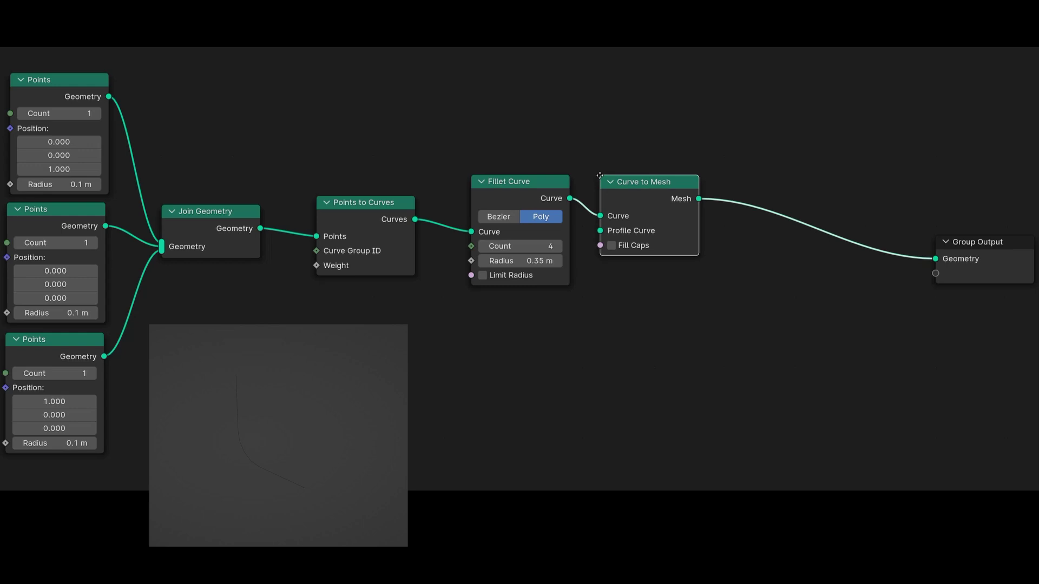
{"action": "key", "text": "shift+a"}
{"action": "mouse_move", "coordinate": [519, 403]}
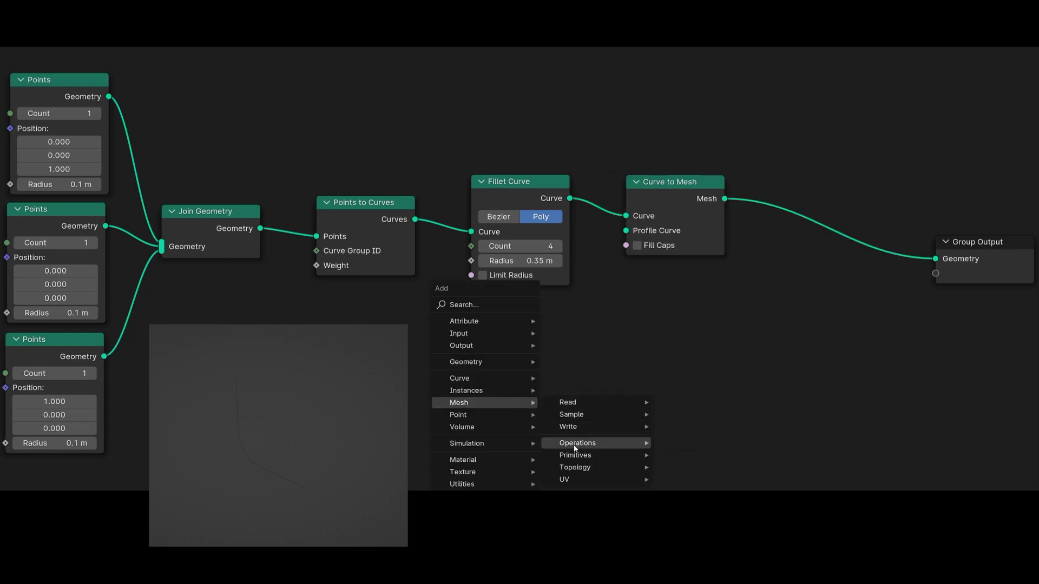
{"action": "mouse_move", "coordinate": [575, 448]}
{"action": "left_click", "coordinate": [695, 322]}
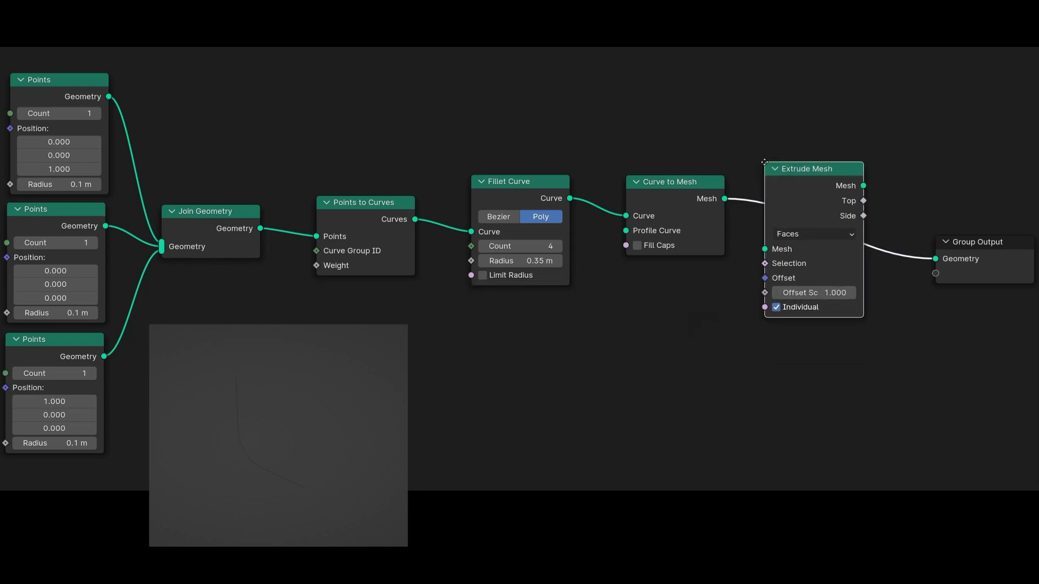
{"action": "left_click", "coordinate": [764, 161]}
{"action": "left_click", "coordinate": [839, 234]}
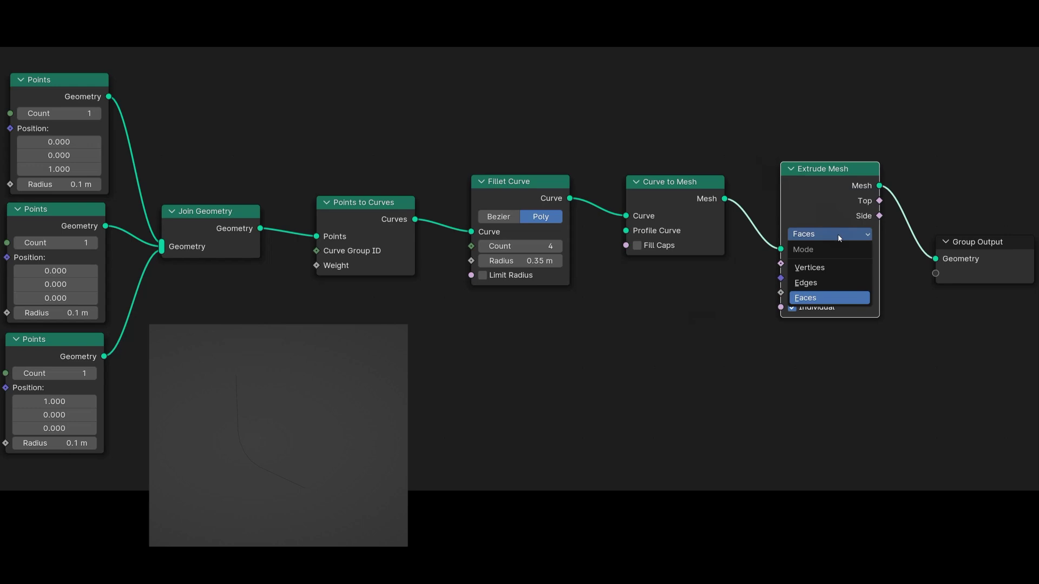
{"action": "left_click", "coordinate": [812, 283]}
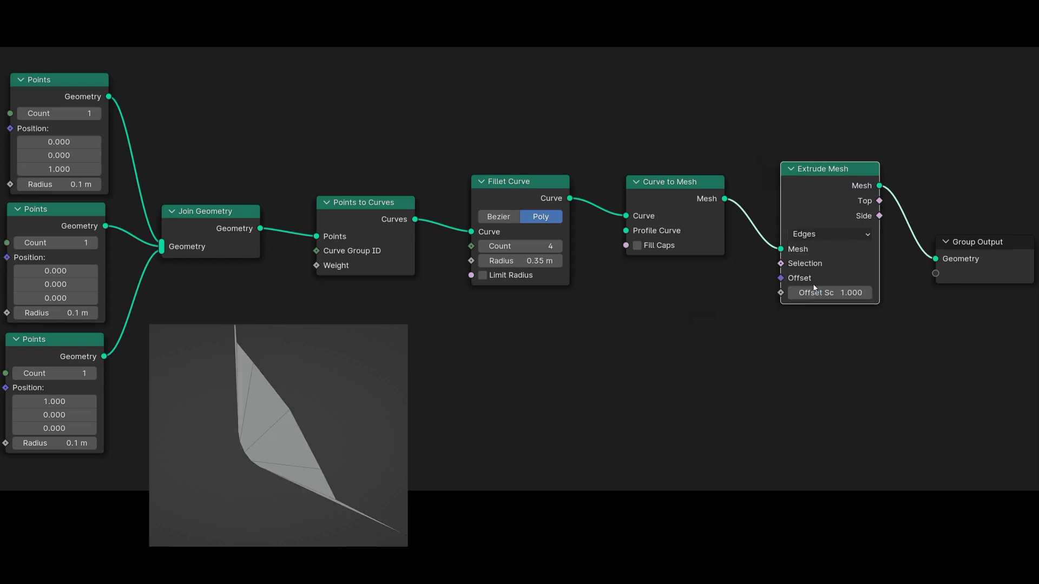
Drive the Extrude Mesh offset with a Combine XYZ vector whose Y is 1
{"action": "left_click", "coordinate": [787, 371]}
{"action": "key", "text": "shift+a"}
{"action": "mouse_move", "coordinate": [663, 324]}
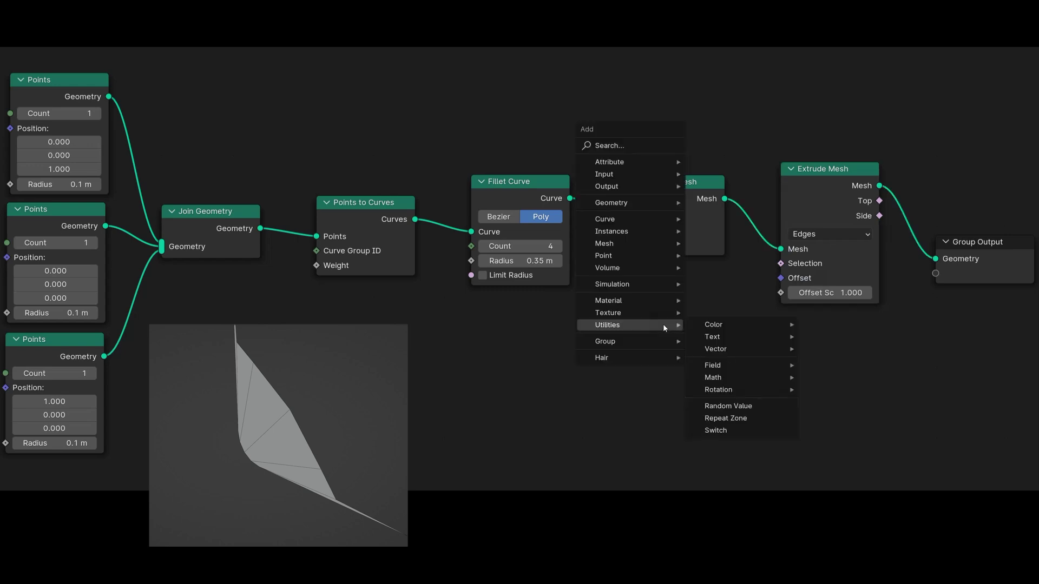
{"action": "mouse_move", "coordinate": [726, 353]}
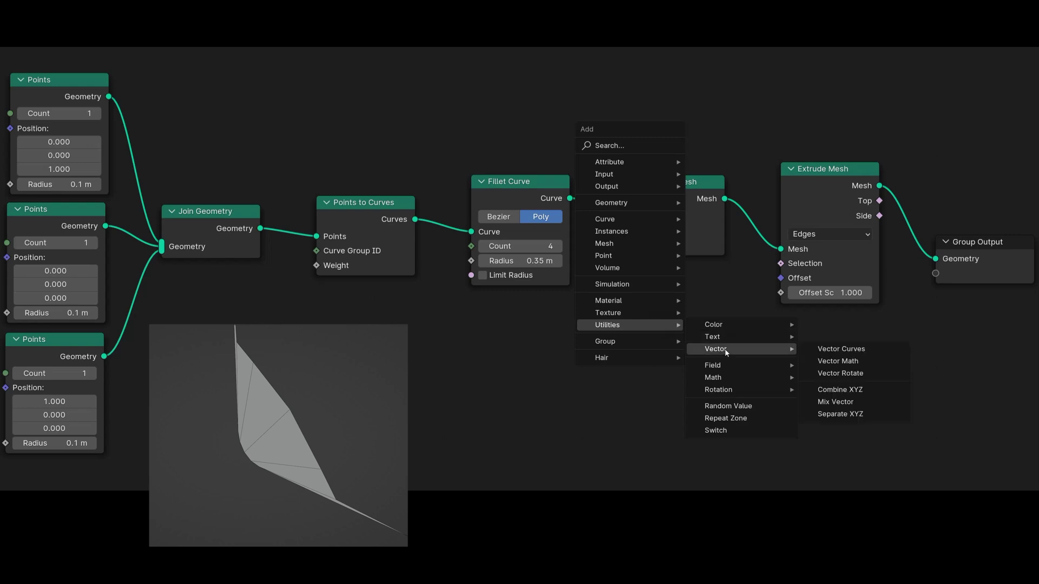
{"action": "left_click", "coordinate": [838, 389]}
{"action": "left_click", "coordinate": [655, 313]}
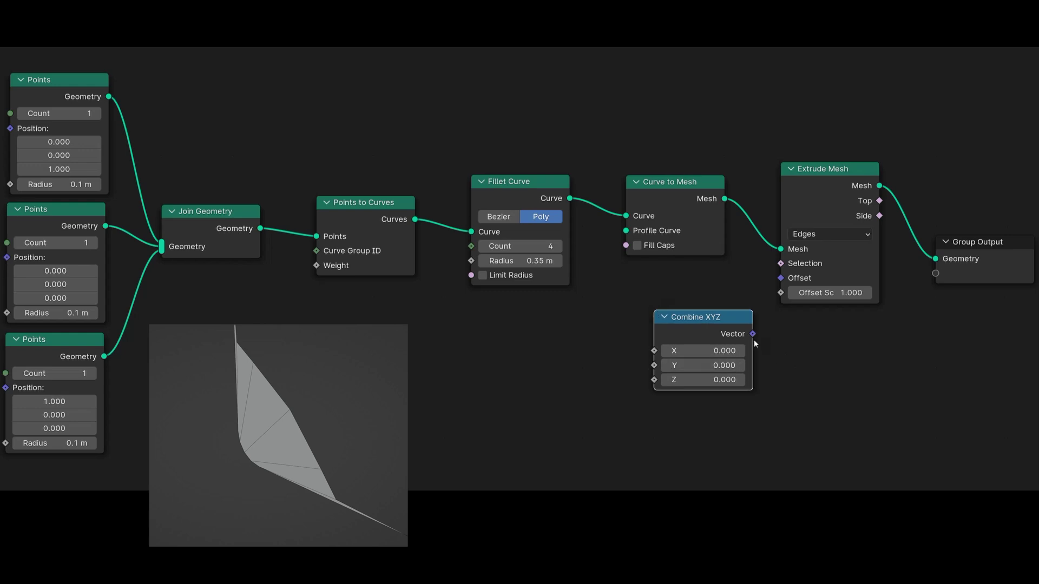
{"action": "left_click_drag", "start_coordinate": [753, 334], "coordinate": [783, 281]}
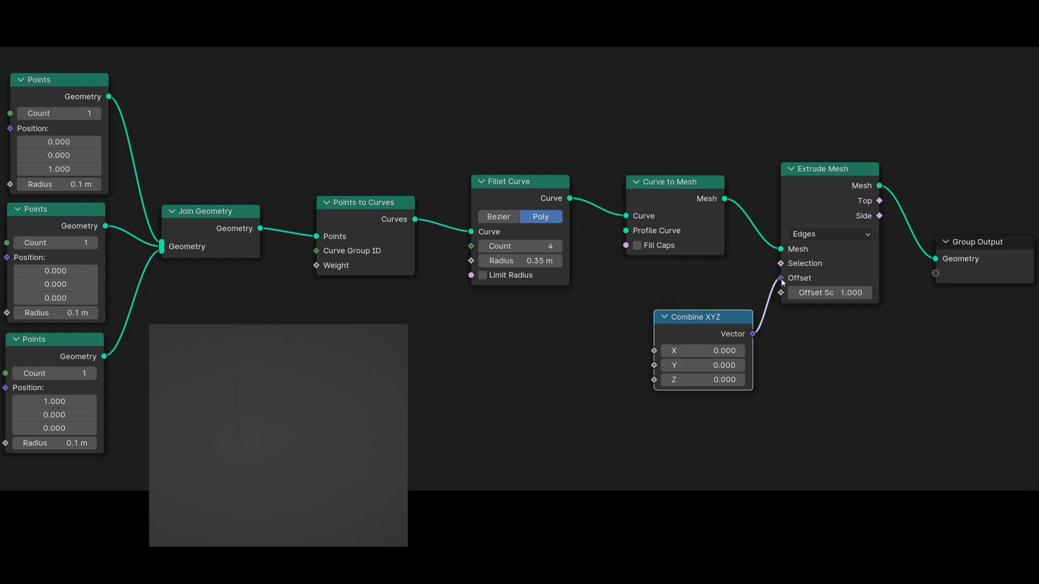
{"action": "left_click_drag", "start_coordinate": [704, 366], "coordinate": [720, 366]}
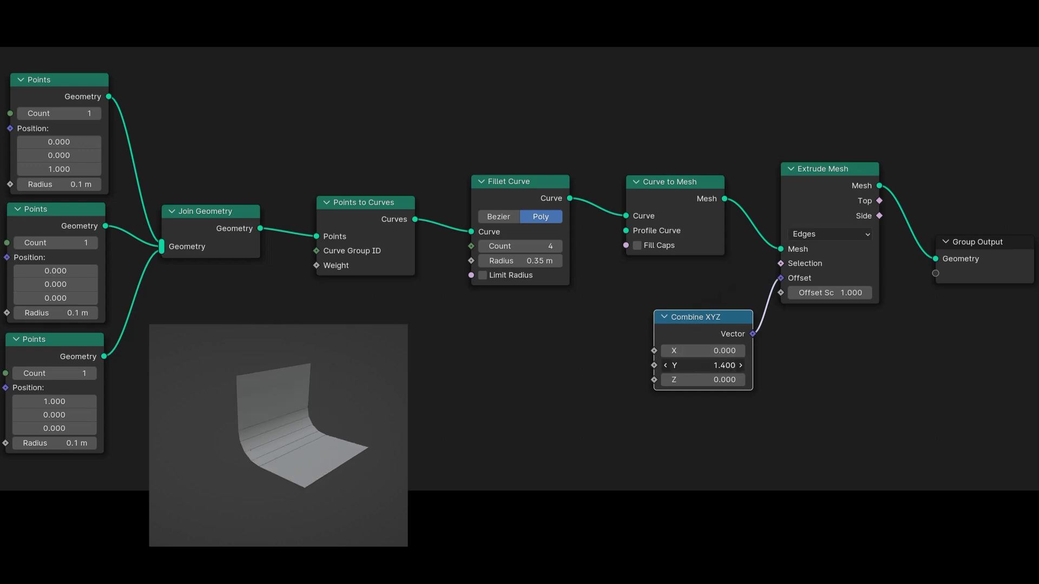
{"action": "left_click", "coordinate": [719, 366]}
{"action": "type", "text": "1"}
{"action": "key", "text": "Return"}
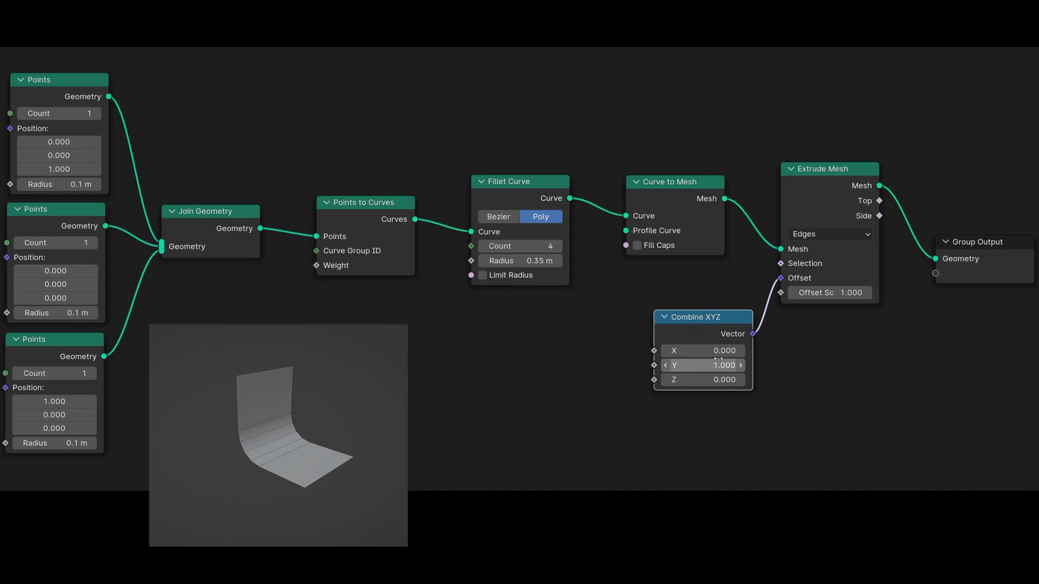
{"action": "left_click", "coordinate": [778, 431]}
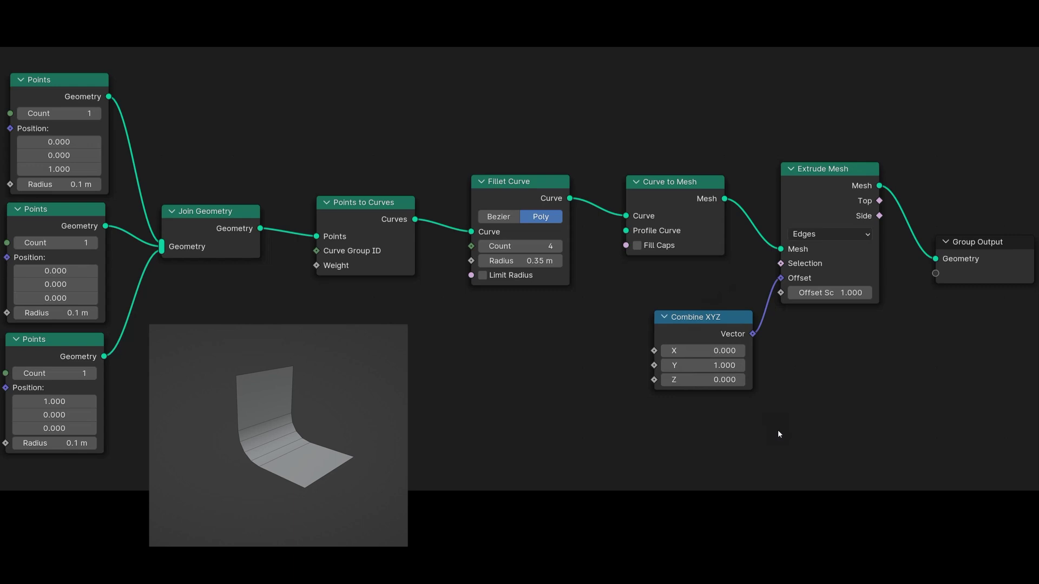
Insert a Transform Geometry node before the output with Scale Y set to -1
{"action": "key", "text": "shift+a"}
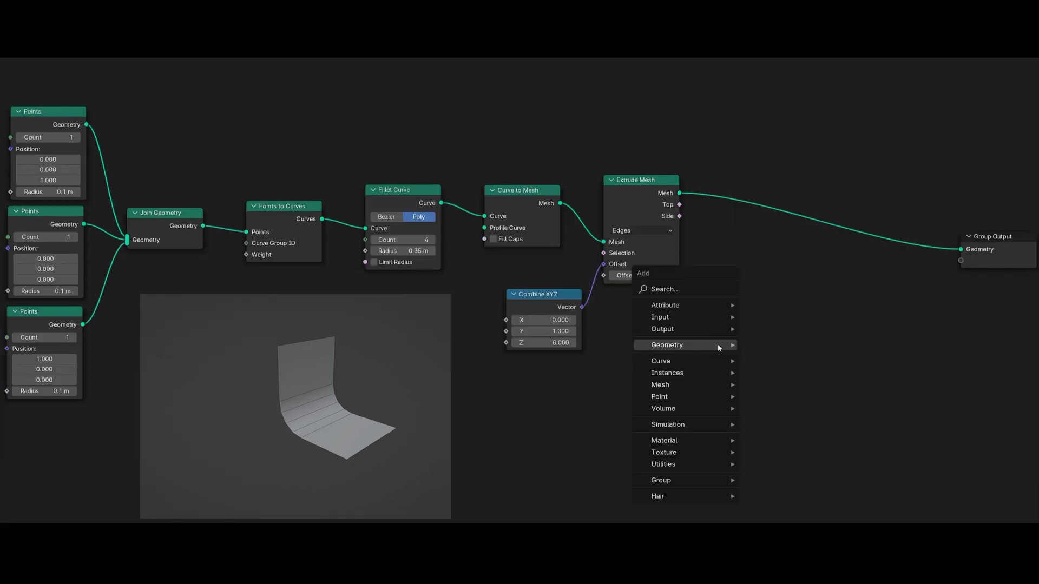
{"action": "mouse_move", "coordinate": [718, 345]}
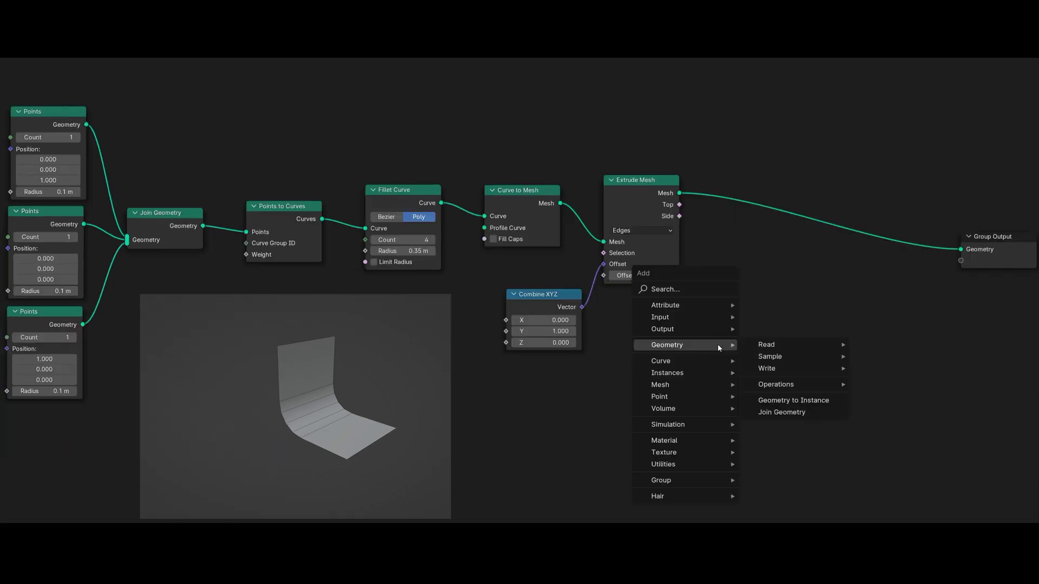
{"action": "mouse_move", "coordinate": [777, 389]}
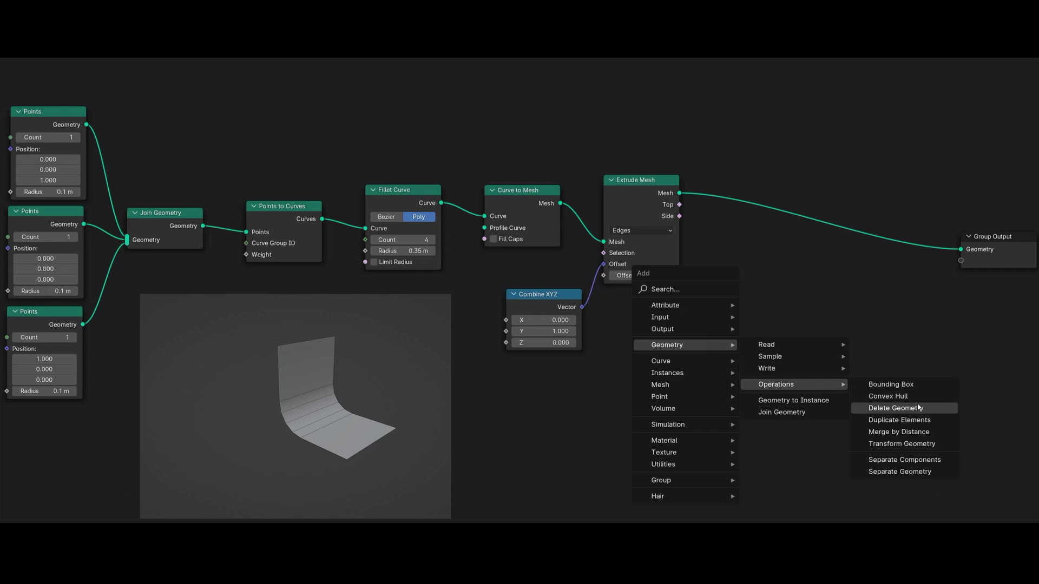
{"action": "left_click", "coordinate": [909, 443]}
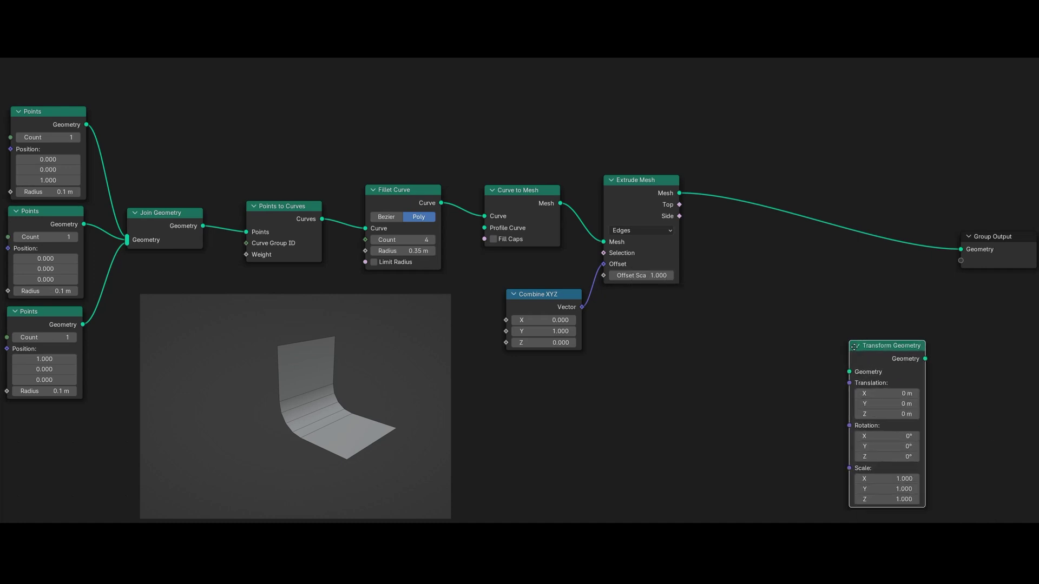
{"action": "left_click", "coordinate": [722, 180]}
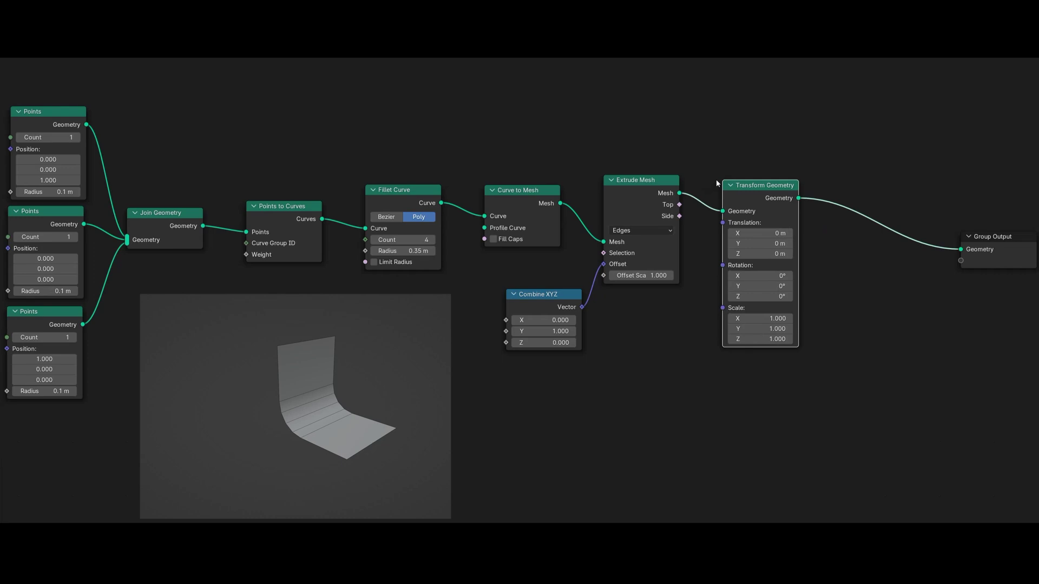
{"action": "left_click", "coordinate": [765, 329]}
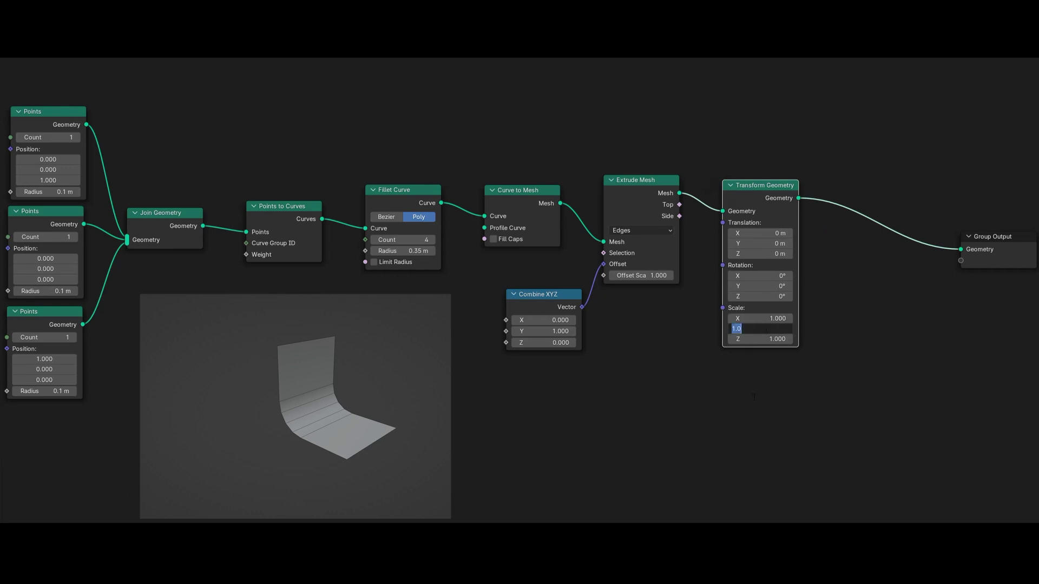
{"action": "type", "text": "-1"}
{"action": "key", "text": "Return"}
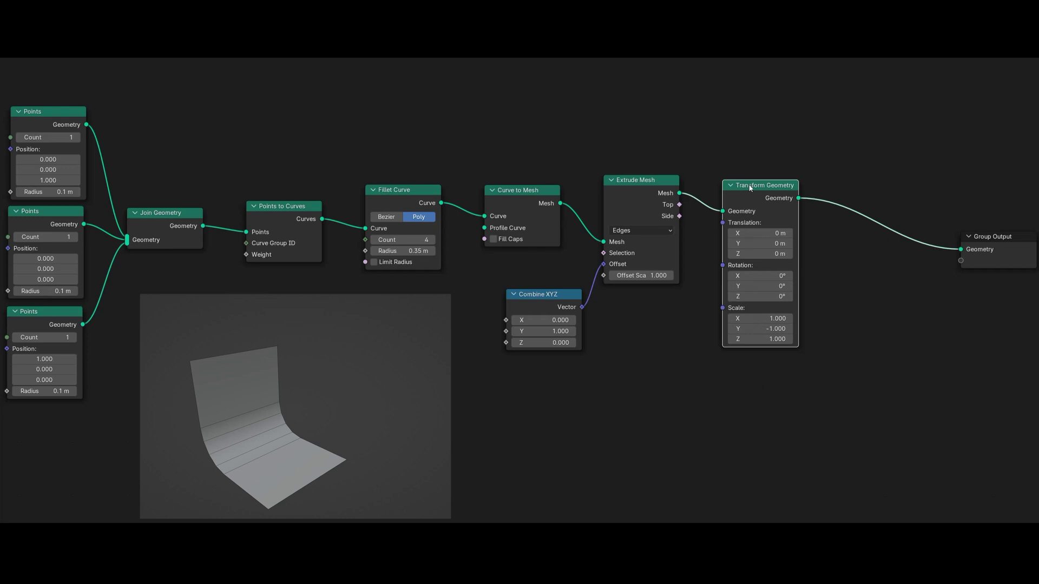
{"action": "left_click_drag", "start_coordinate": [749, 188], "coordinate": [737, 318]}
Duplicate Join Geometry before Group Output and feed the unmirrored Extrude Mesh output into it
{"action": "left_click", "coordinate": [863, 381]}
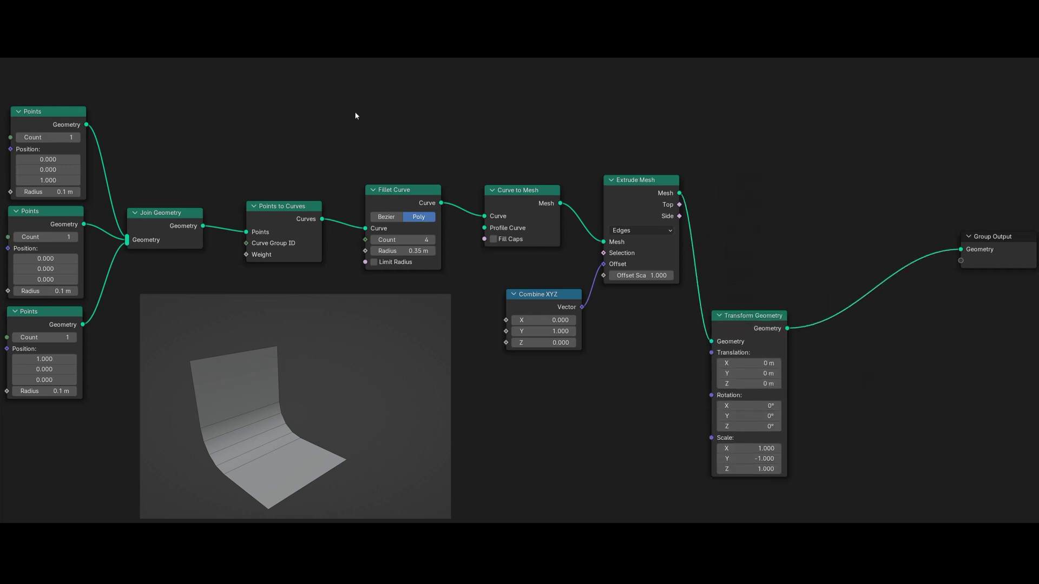
{"action": "left_click", "coordinate": [159, 215]}
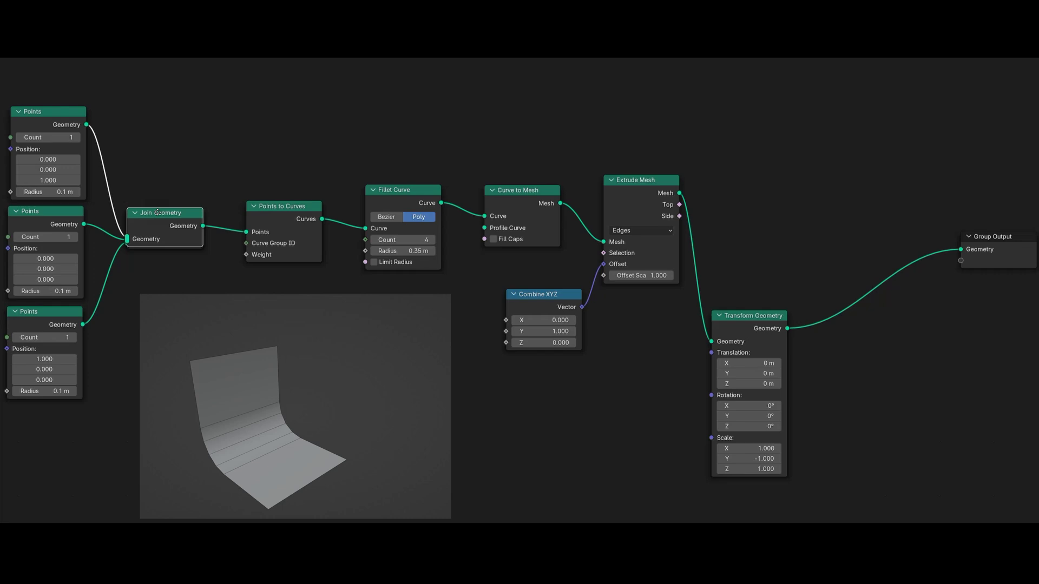
{"action": "key", "text": "shift+d"}
{"action": "left_click", "coordinate": [855, 245]}
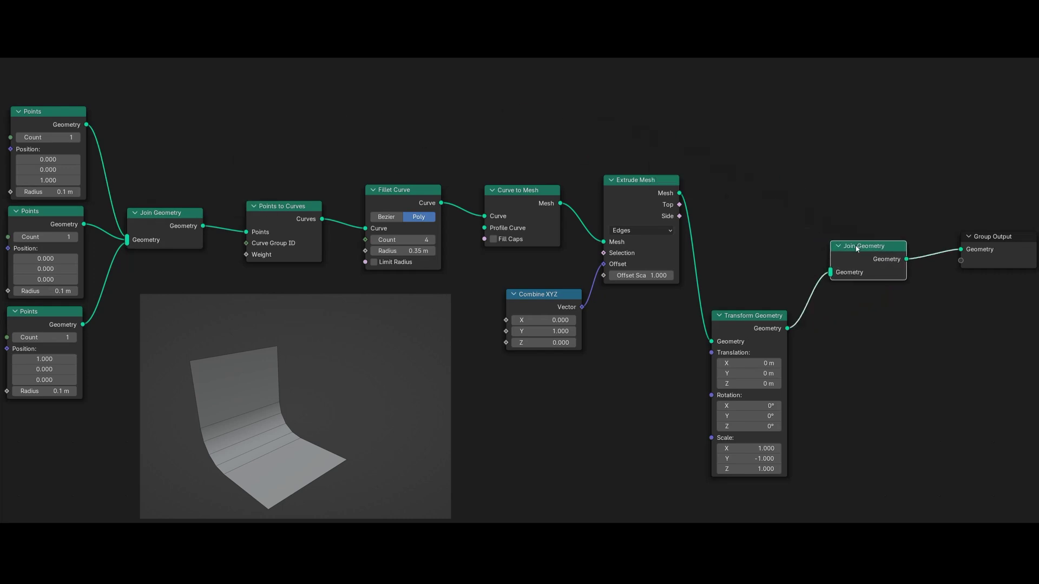
{"action": "left_click", "coordinate": [848, 208]}
{"action": "left_click_drag", "start_coordinate": [679, 194], "coordinate": [824, 237]}
{"action": "left_click", "coordinate": [711, 188]}
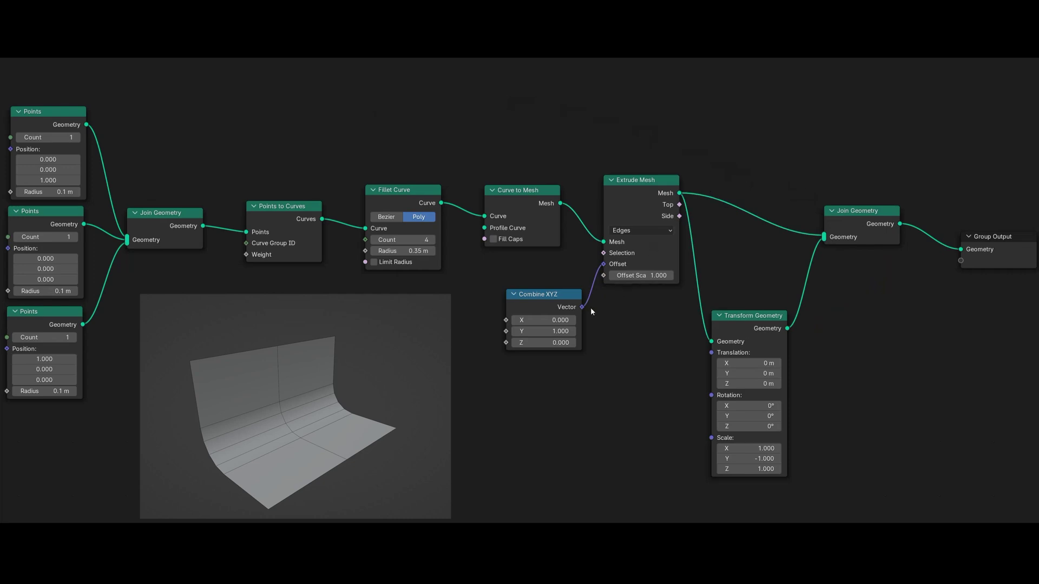
{"action": "left_click_drag", "start_coordinate": [544, 331], "coordinate": [544, 331]}
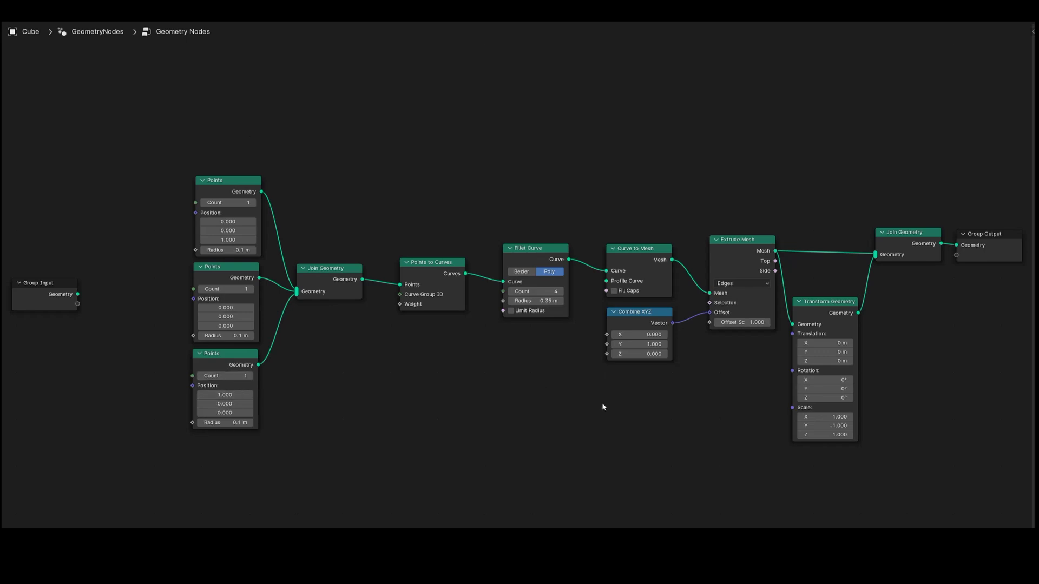
Duplicate Combine XYZ twice and link a (0, 0, 1) vector to the top Points Position
{"action": "left_click", "coordinate": [632, 312]}
{"action": "key", "text": "shift+d"}
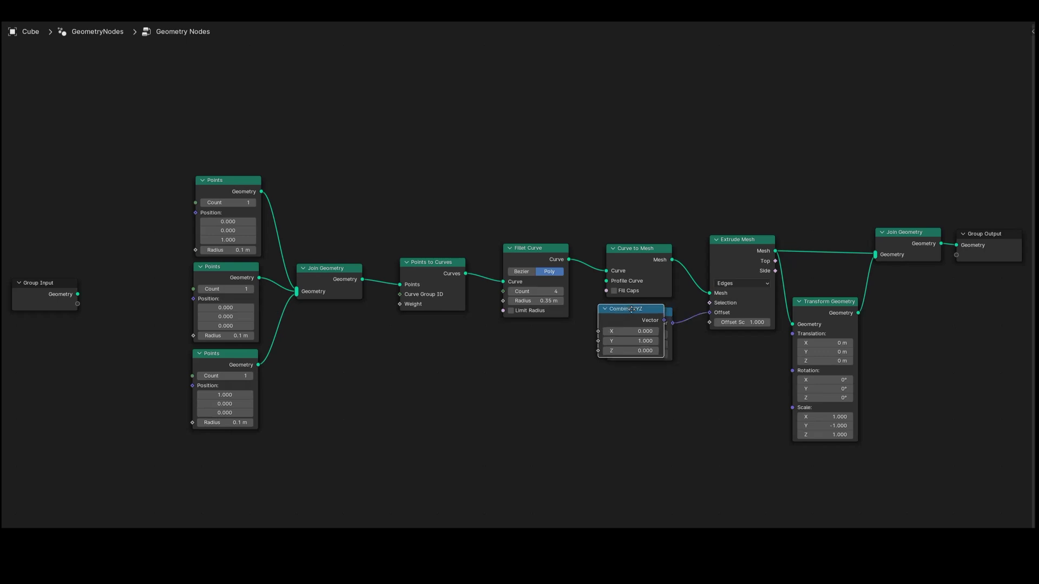
{"action": "left_click", "coordinate": [128, 198]}
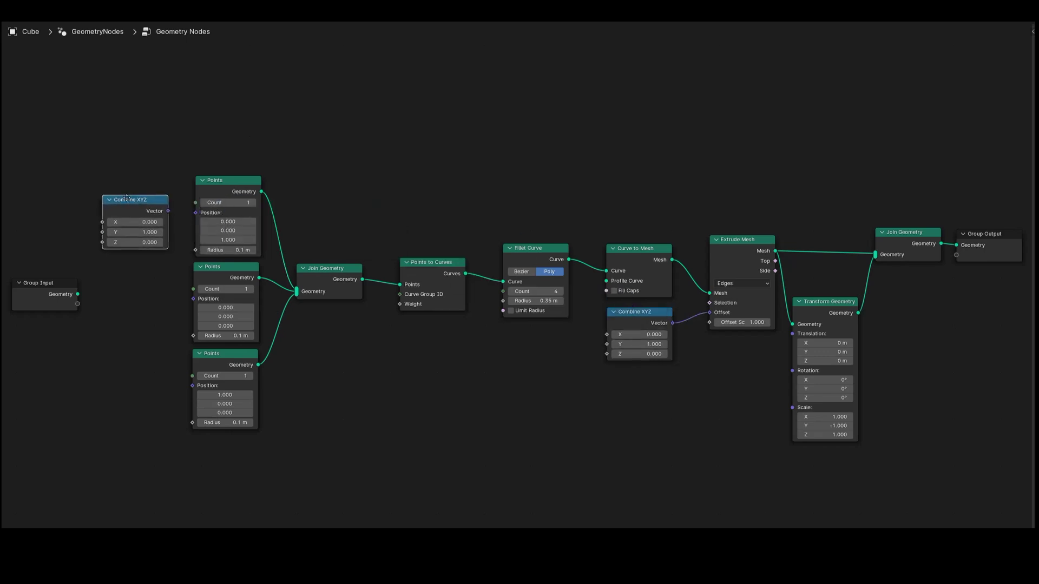
{"action": "key", "text": "shift+d"}
{"action": "left_click", "coordinate": [121, 354]}
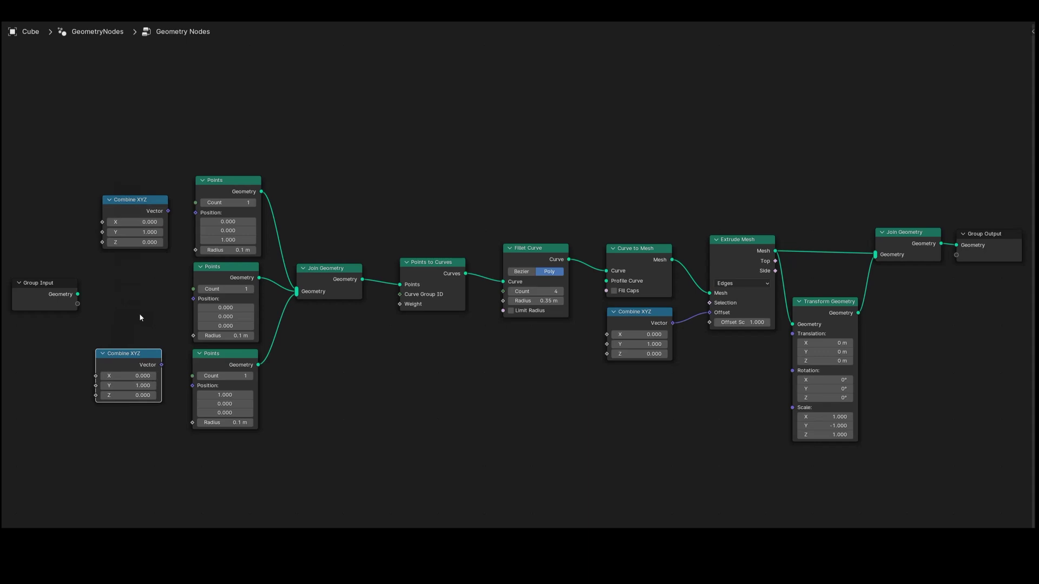
{"action": "left_click", "coordinate": [143, 232]}
{"action": "type", "text": "0"}
{"action": "key", "text": "Tab"}
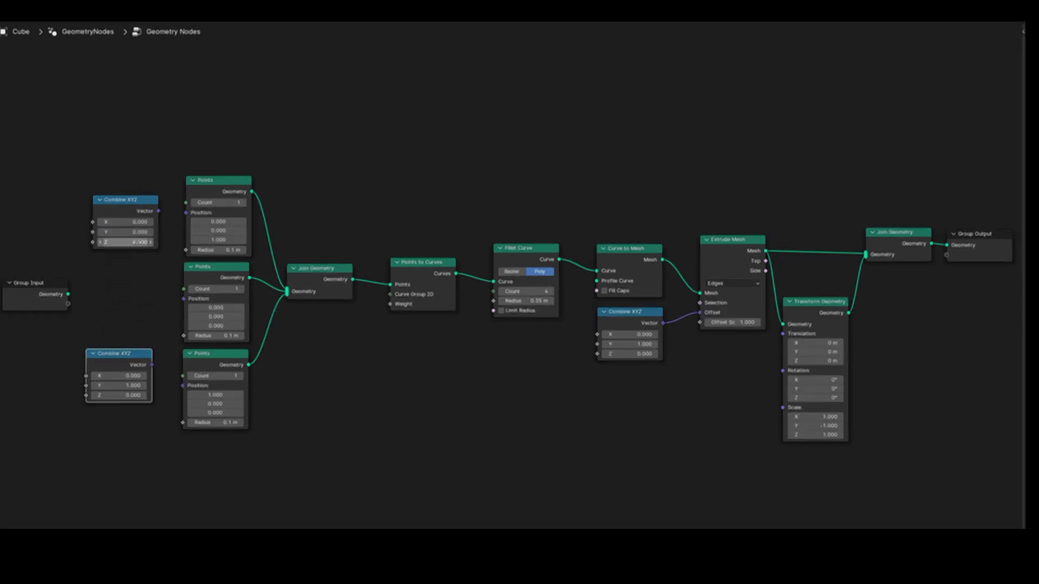
{"action": "type", "text": "1"}
{"action": "key", "text": "Return"}
{"action": "left_click_drag", "start_coordinate": [158, 211], "coordinate": [186, 213]}
Link a (1, 0, 0) vector to the bottom Points Position and expose the top Z as a group input
{"action": "double_click", "coordinate": [133, 375]}
{"action": "type", "text": "1"}
{"action": "key", "text": "Tab"}
{"action": "type", "text": "0"}
{"action": "key", "text": "Return"}
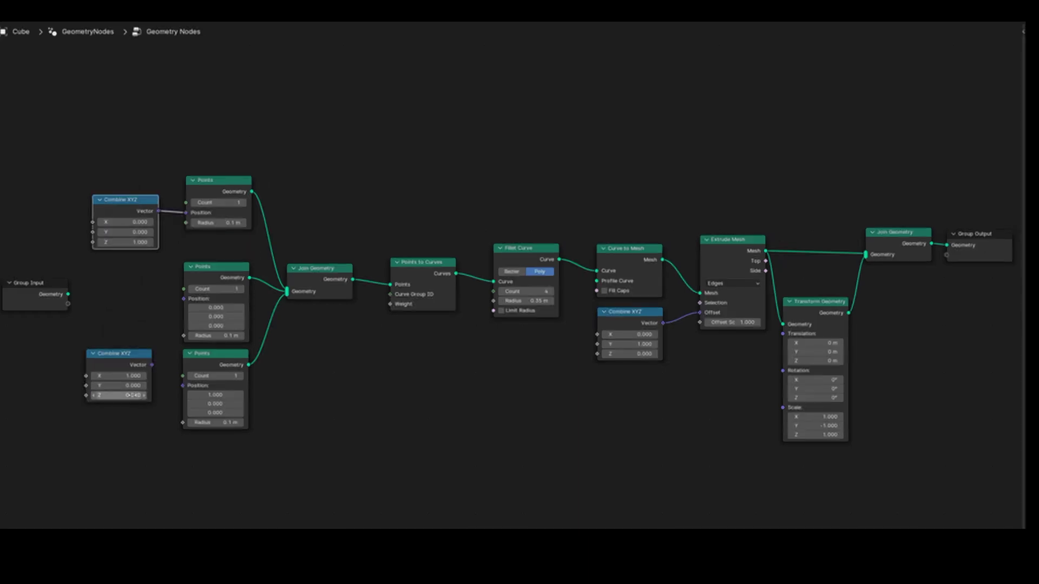
{"action": "key", "text": "Return"}
{"action": "left_click_drag", "start_coordinate": [152, 365], "coordinate": [183, 385]}
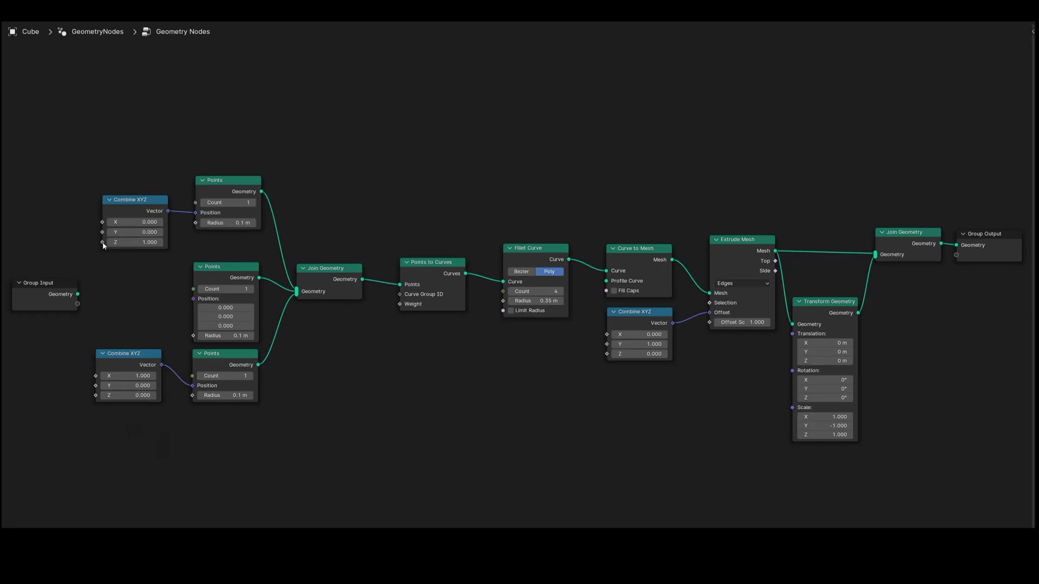
{"action": "left_click_drag", "start_coordinate": [102, 243], "coordinate": [79, 304]}
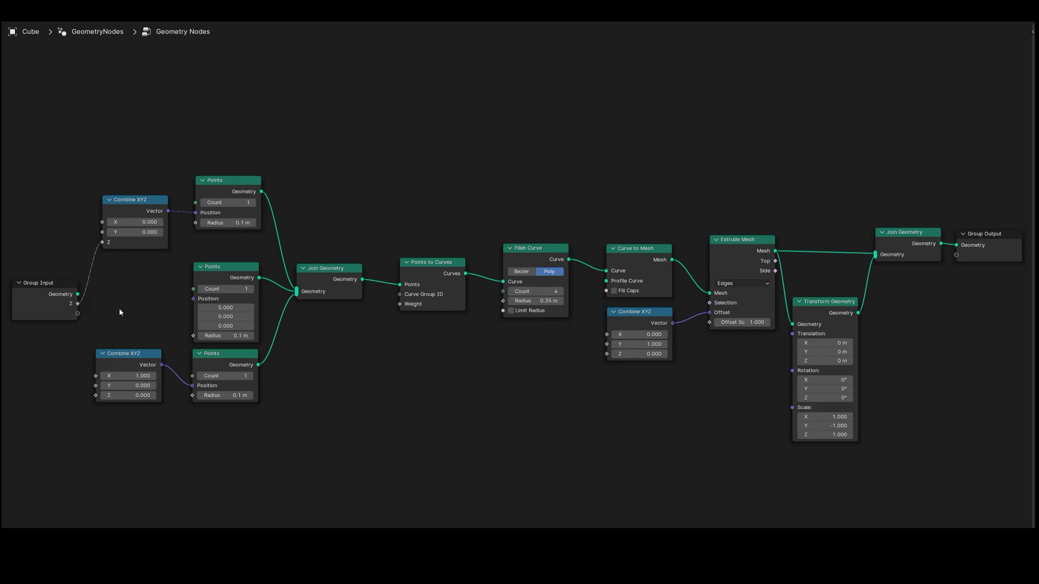
Rename the Z group input to Height in the sidebar's group interface
{"action": "key", "text": "n"}
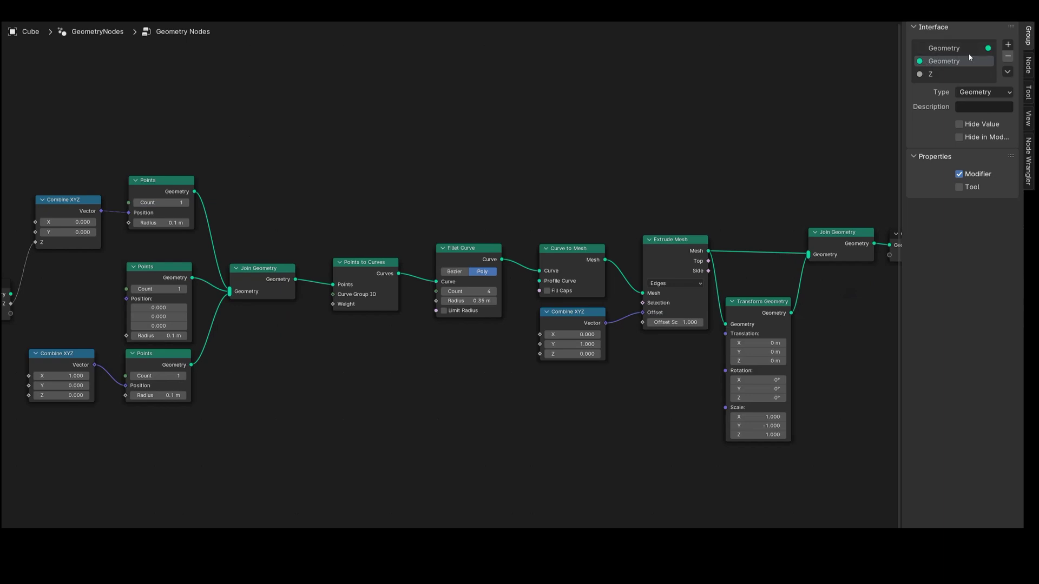
{"action": "left_click", "coordinate": [934, 74]}
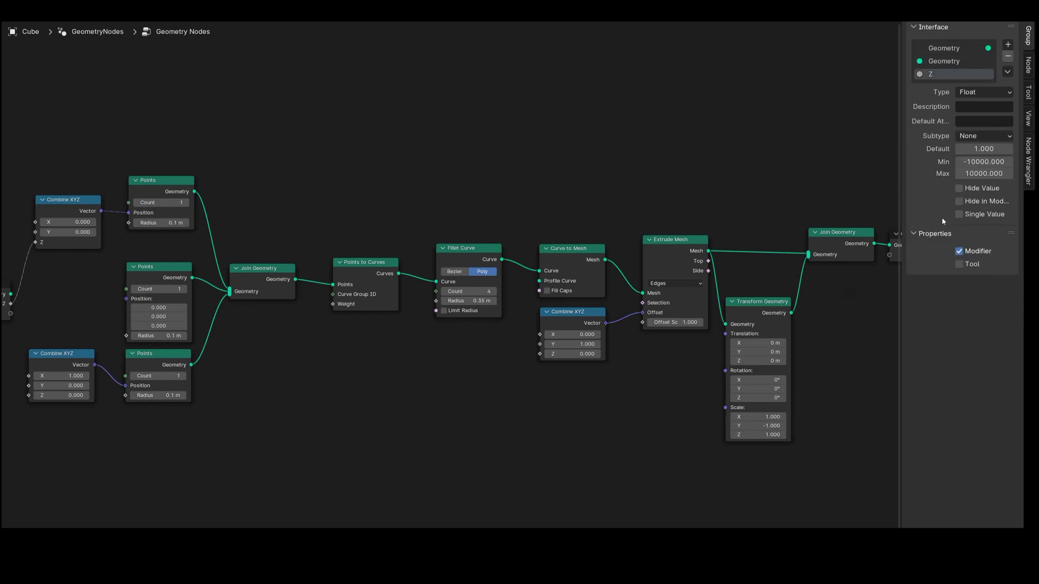
{"action": "double_click", "coordinate": [930, 75]}
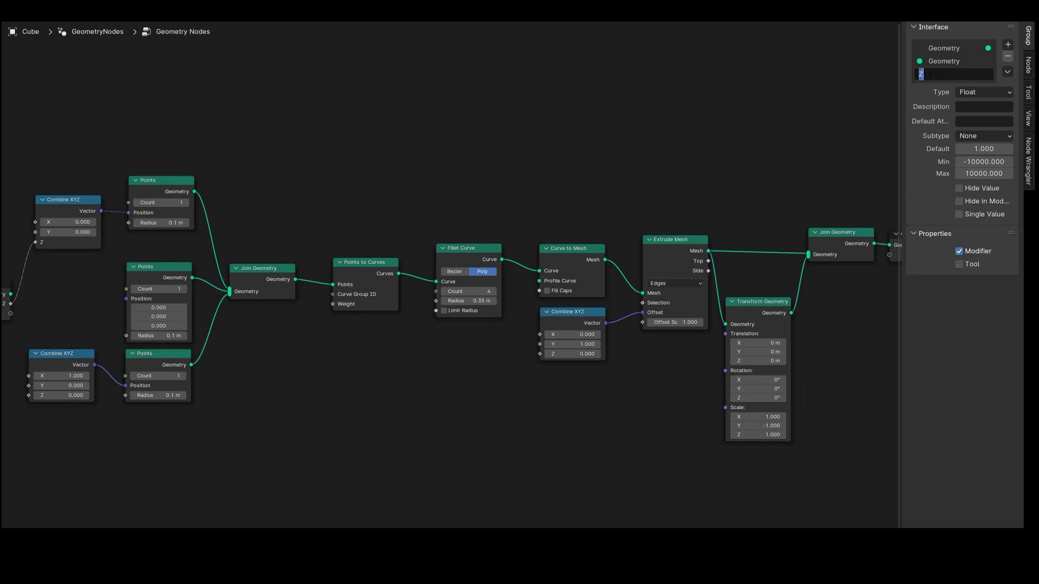
{"action": "type", "text": "Height"}
{"action": "key", "text": "Return"}
Expose the bottom vector's X as a group input named Length
{"action": "key", "text": "Home"}
{"action": "left_click_drag", "start_coordinate": [89, 365], "coordinate": [75, 317]}
{"action": "double_click", "coordinate": [930, 86]}
{"action": "type", "text": "Length"}
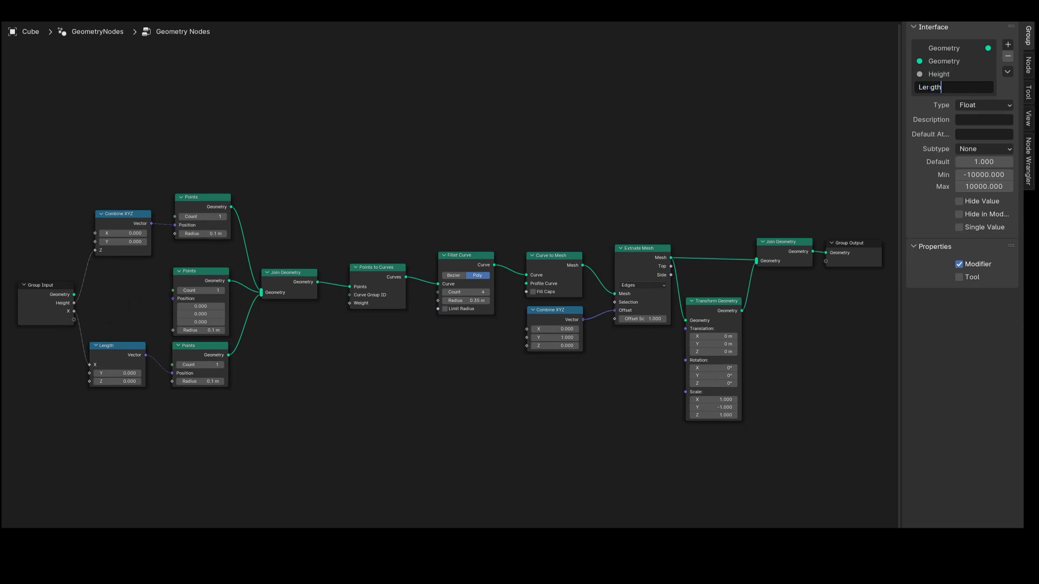
{"action": "key", "text": "Return"}
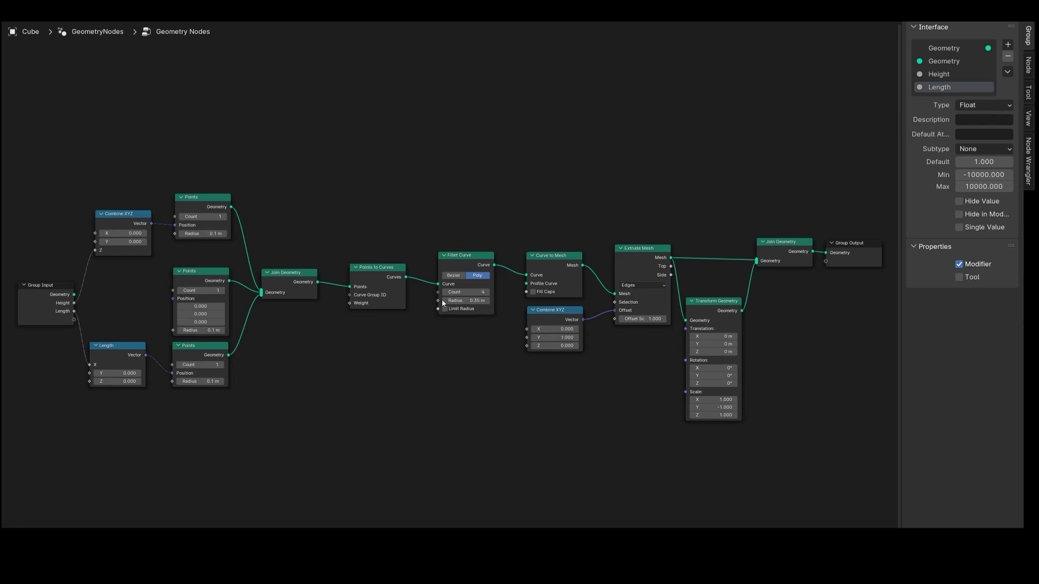
Expose the fillet Radius and Count as group inputs named Roundness and Subdivision
{"action": "left_click_drag", "start_coordinate": [439, 301], "coordinate": [73, 320]}
{"action": "double_click", "coordinate": [952, 100]}
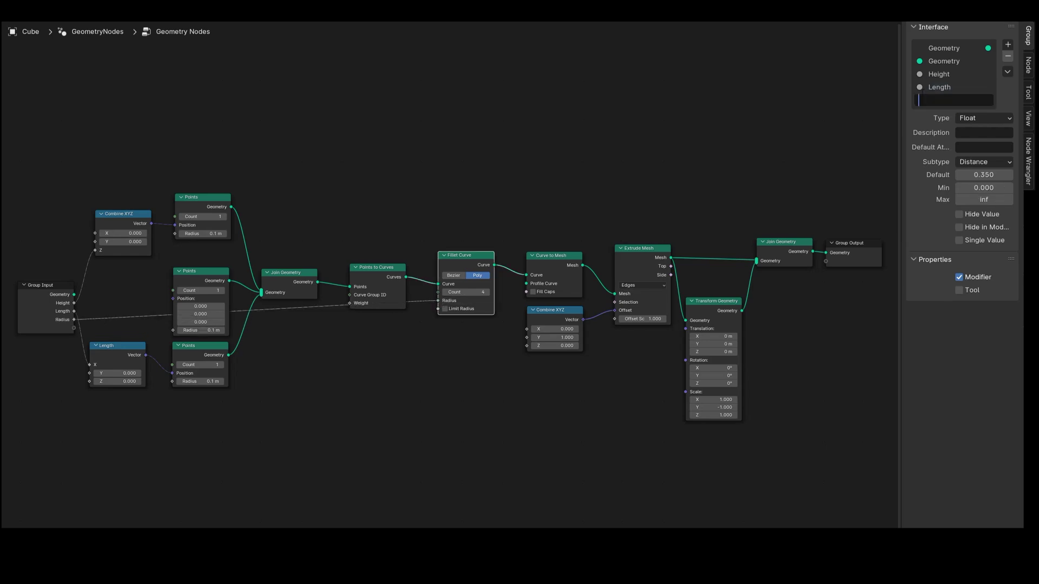
{"action": "type", "text": "Roundness"}
{"action": "key", "text": "Return"}
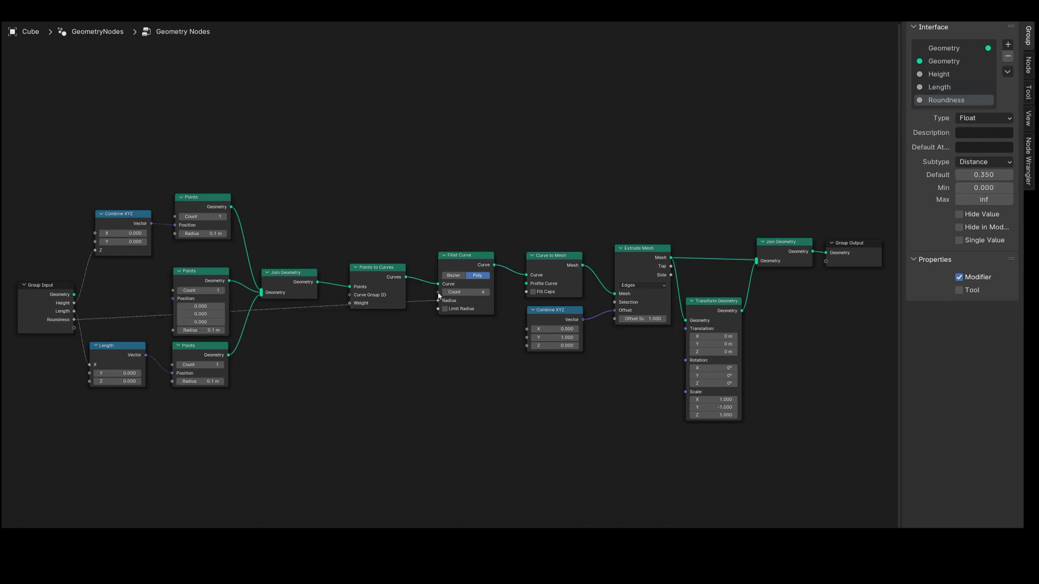
{"action": "left_click_drag", "start_coordinate": [345, 289], "coordinate": [74, 328]}
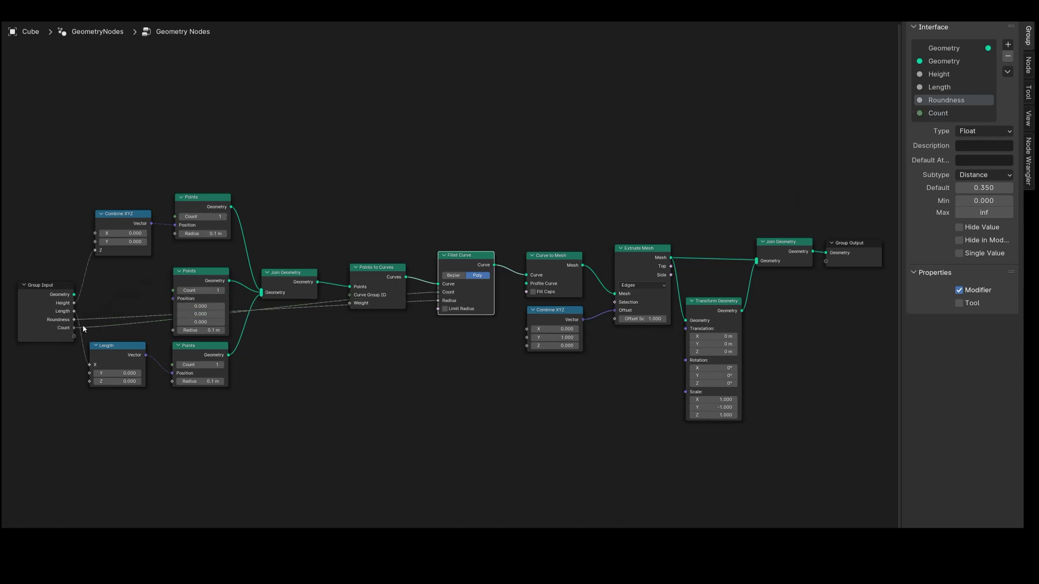
{"action": "double_click", "coordinate": [946, 115]}
{"action": "type", "text": "Subdivision"}
{"action": "key", "text": "Return"}
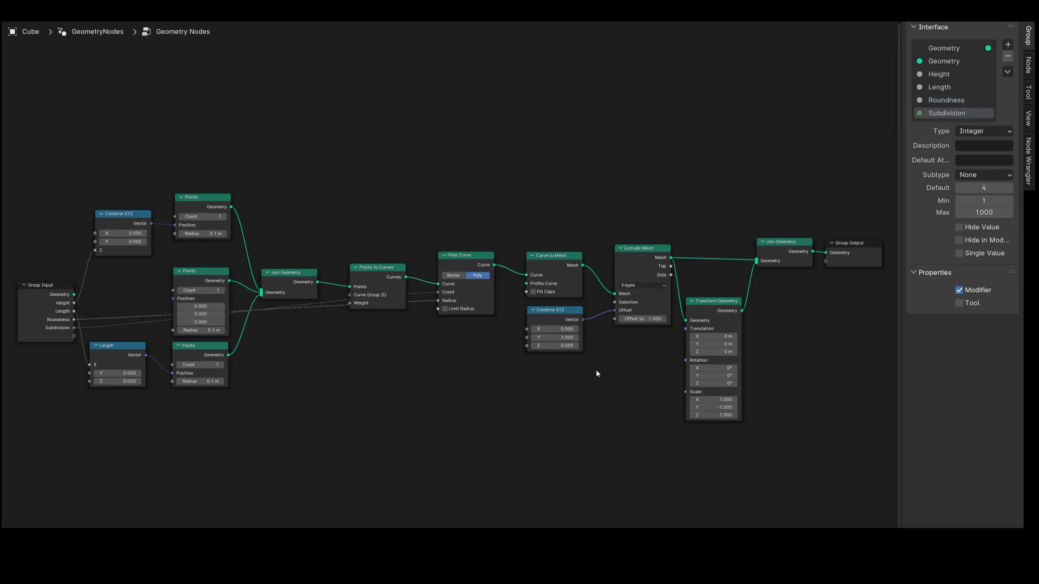
Expose the Extrude Mesh Offset Scale as a group input named Width
{"action": "left_click_drag", "start_coordinate": [644, 318], "coordinate": [628, 319]}
{"action": "left_click_drag", "start_coordinate": [614, 319], "coordinate": [78, 341]}
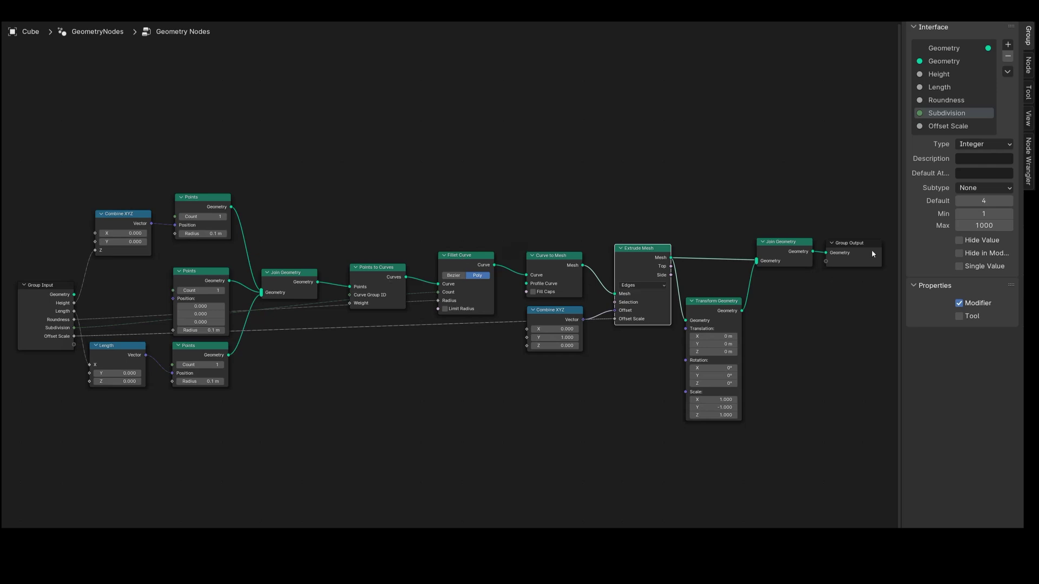
{"action": "double_click", "coordinate": [948, 126]}
{"action": "type", "text": "W"}
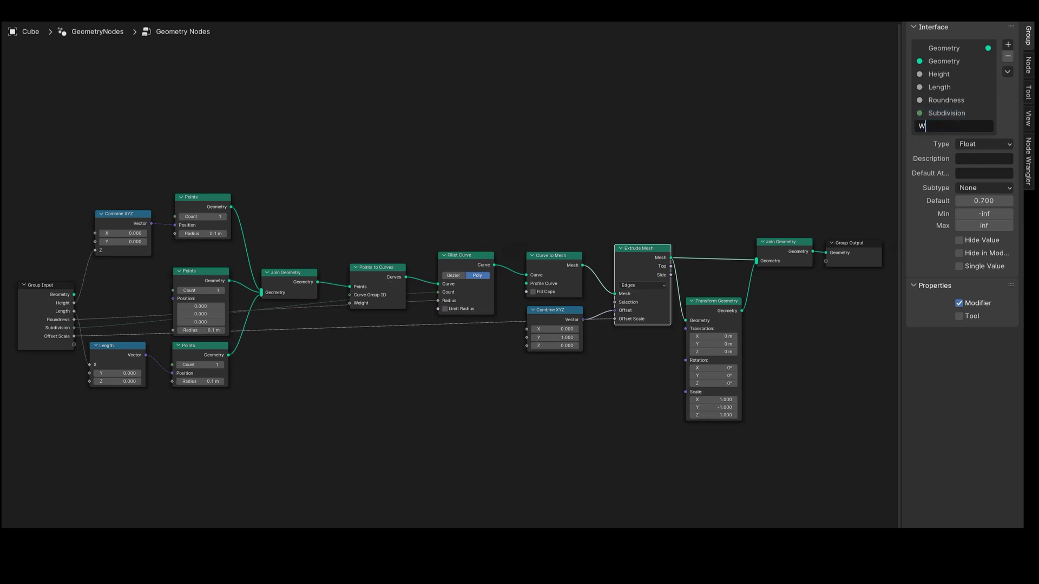
{"action": "type", "text": "idth"}
{"action": "key", "text": "Return"}
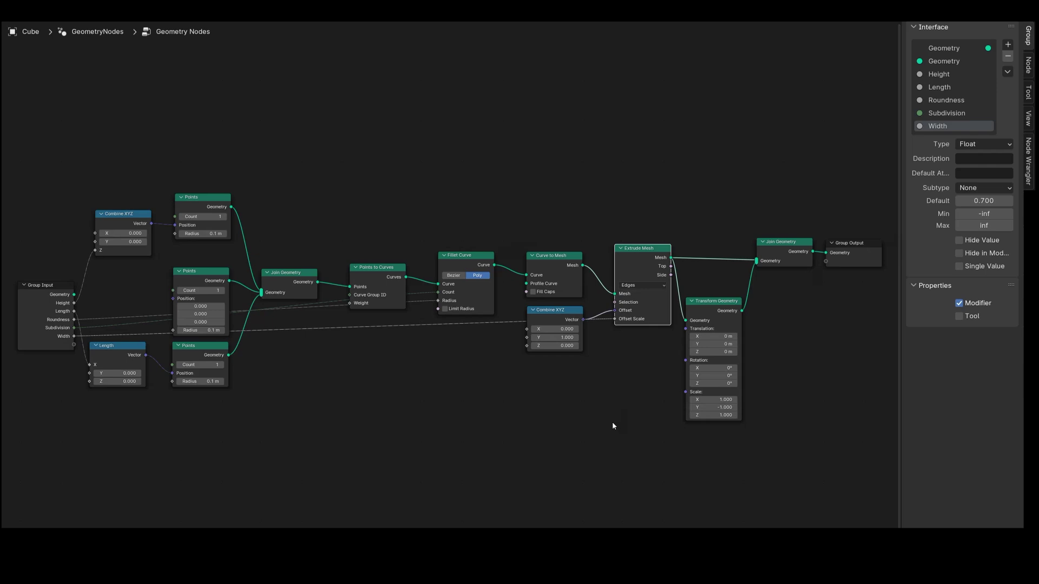
{"action": "left_click", "coordinate": [603, 435]}
Duplicate the top Combine XYZ node and set the copy's Z to 0
{"action": "left_click_drag", "start_coordinate": [204, 155], "coordinate": [185, 284]}
{"action": "left_click", "coordinate": [130, 270]}
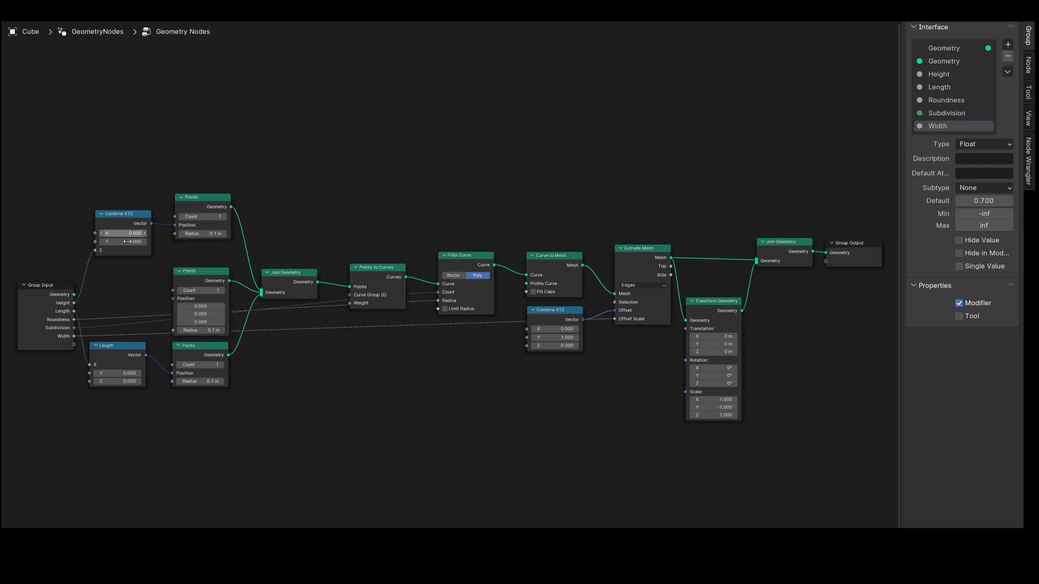
{"action": "left_click", "coordinate": [122, 219]}
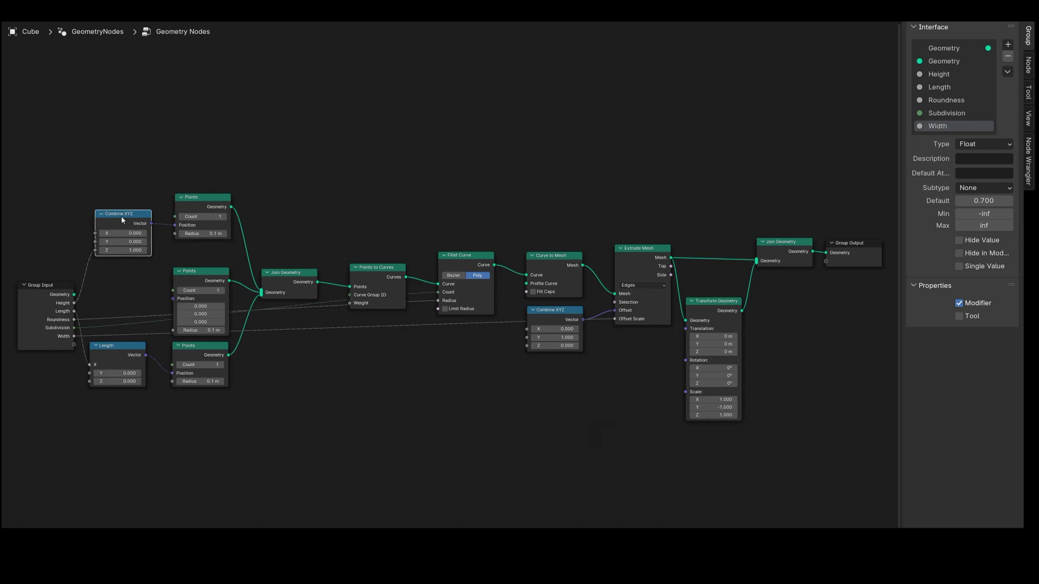
{"action": "key", "text": "shift+d"}
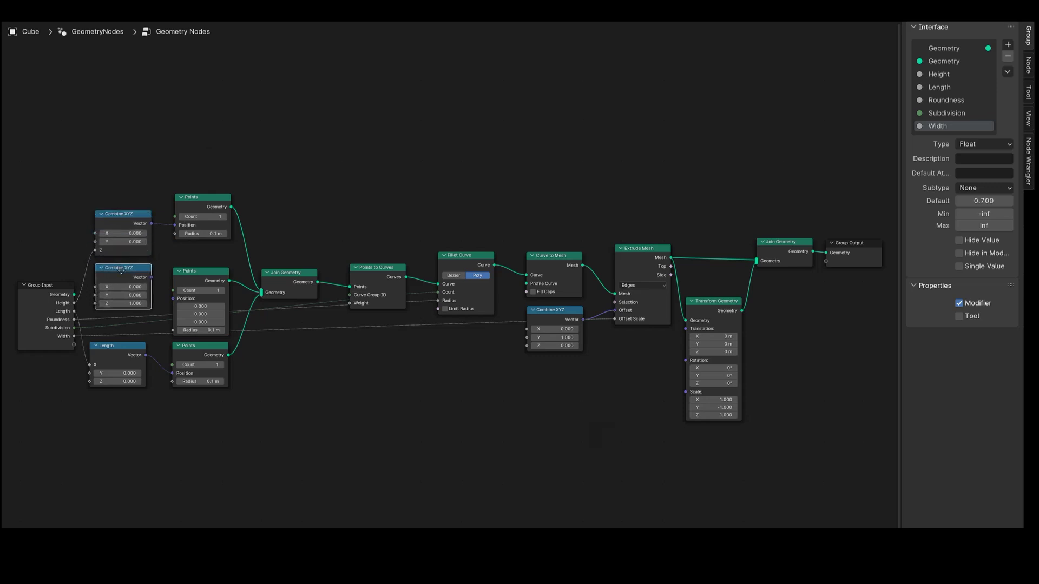
{"action": "double_click", "coordinate": [121, 304]}
{"action": "type", "text": "0"}
{"action": "key", "text": "Return"}
Feed the copy into the middle Points position and drive both X values from a new 'Depth' group input
{"action": "left_click_drag", "start_coordinate": [173, 299], "coordinate": [151, 279]}
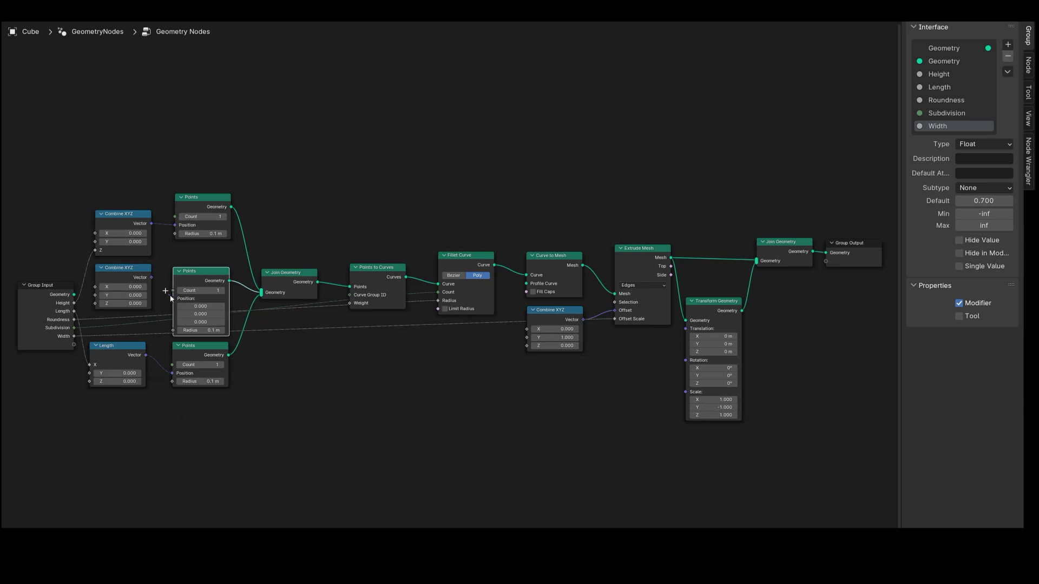
{"action": "left_click_drag", "start_coordinate": [95, 234], "coordinate": [75, 344]}
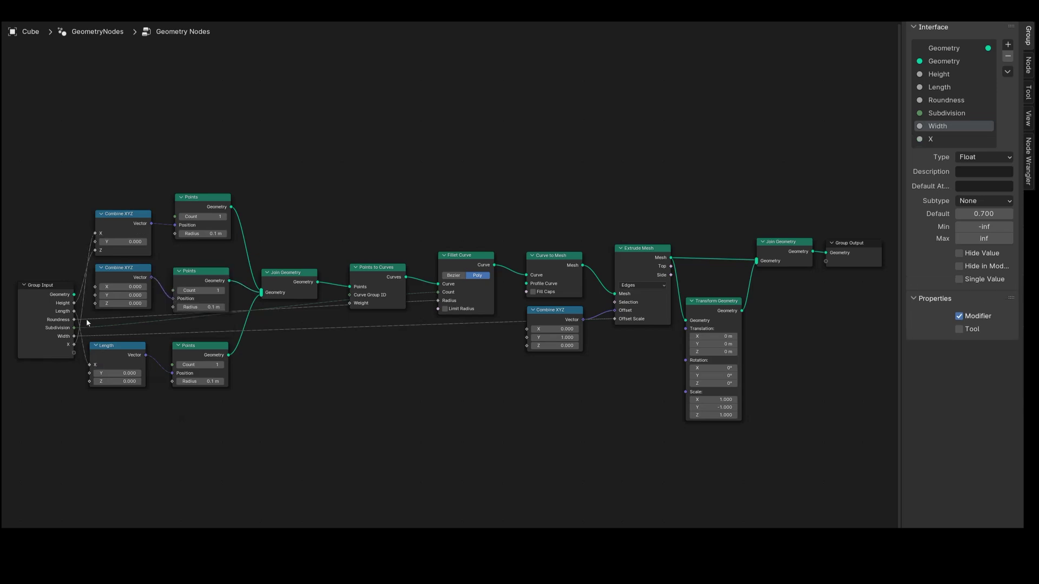
{"action": "left_click_drag", "start_coordinate": [96, 288], "coordinate": [74, 345]}
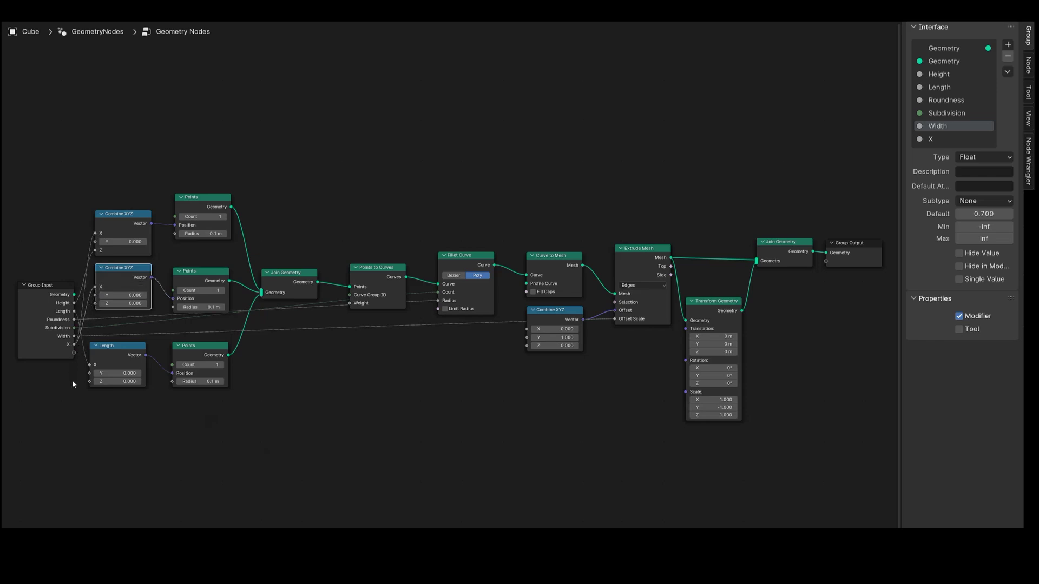
{"action": "double_click", "coordinate": [932, 139]}
{"action": "type", "text": "Dep"}
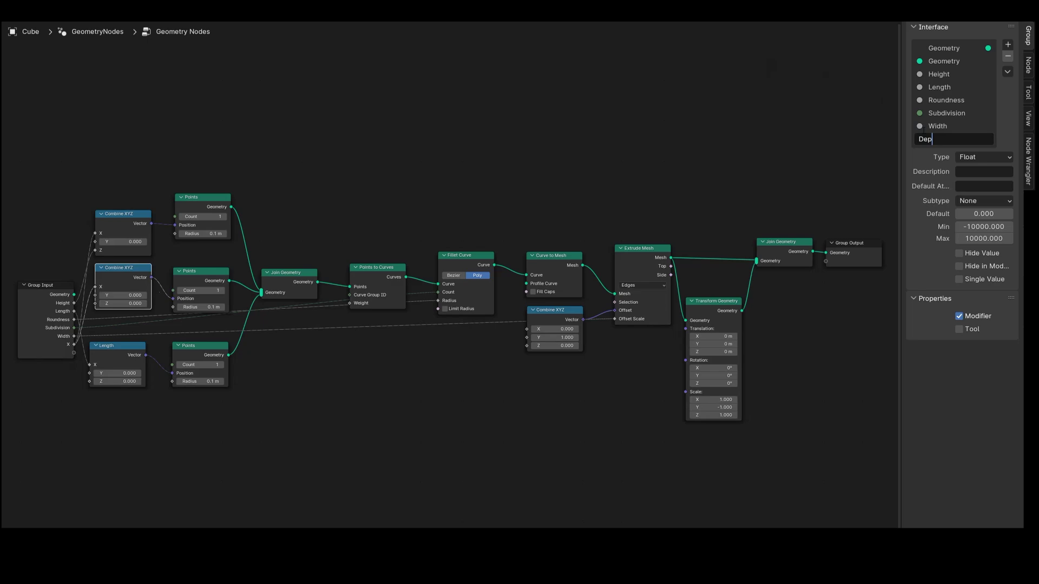
{"action": "type", "text": "th"}
{"action": "key", "text": "Return"}
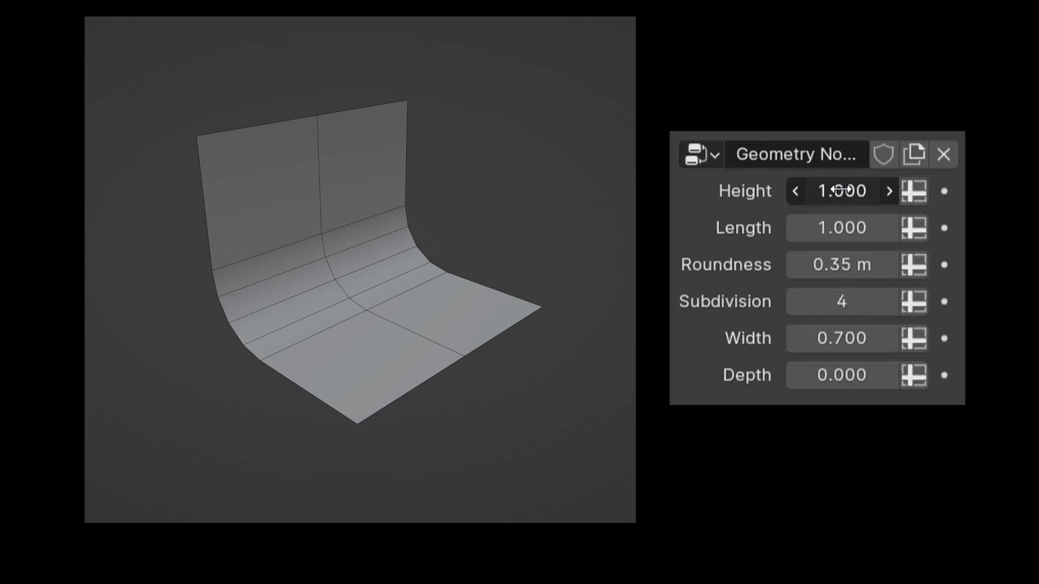
Test the modifier inputs: Height 1.420, Length 1.350, Width 0.890 and Depth -0.340
{"action": "left_click_drag", "start_coordinate": [842, 191], "coordinate": [877, 191]}
{"action": "left_click_drag", "start_coordinate": [842, 227], "coordinate": [876, 227]}
{"action": "left_click_drag", "start_coordinate": [841, 338], "coordinate": [865, 338]}
{"action": "left_click_drag", "start_coordinate": [841, 375], "coordinate": [806, 375]}
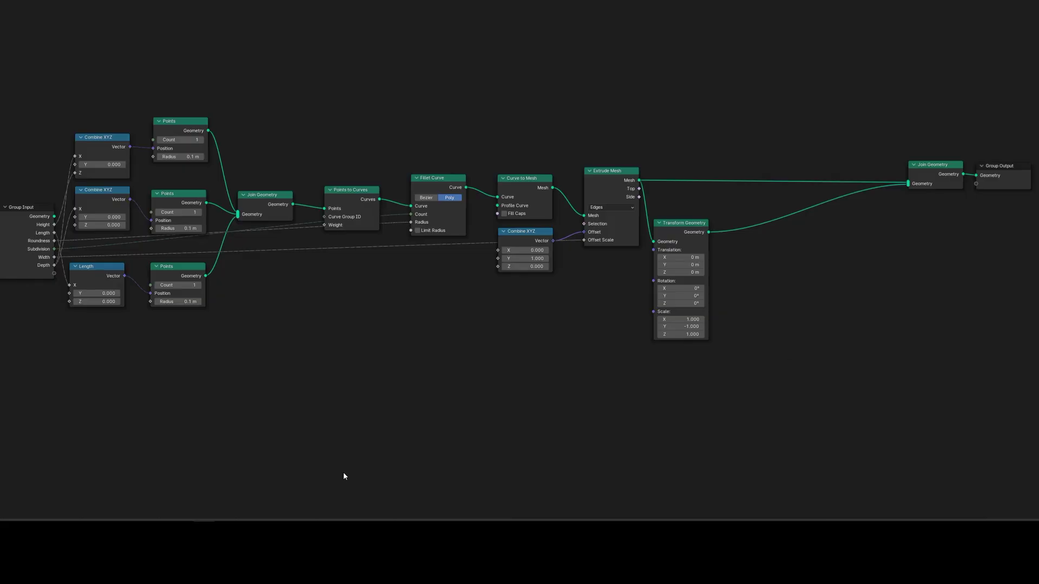
Add a Cube mesh primitive node and connect its mesh to Join Geometry
{"action": "key", "text": "shift+a"}
{"action": "mouse_move", "coordinate": [311, 394]}
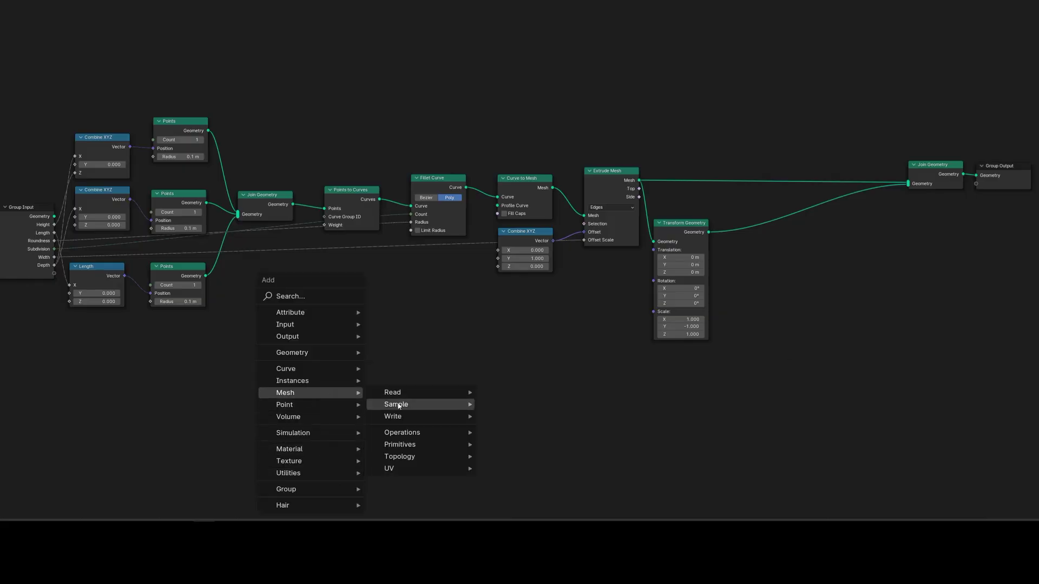
{"action": "mouse_move", "coordinate": [454, 445]}
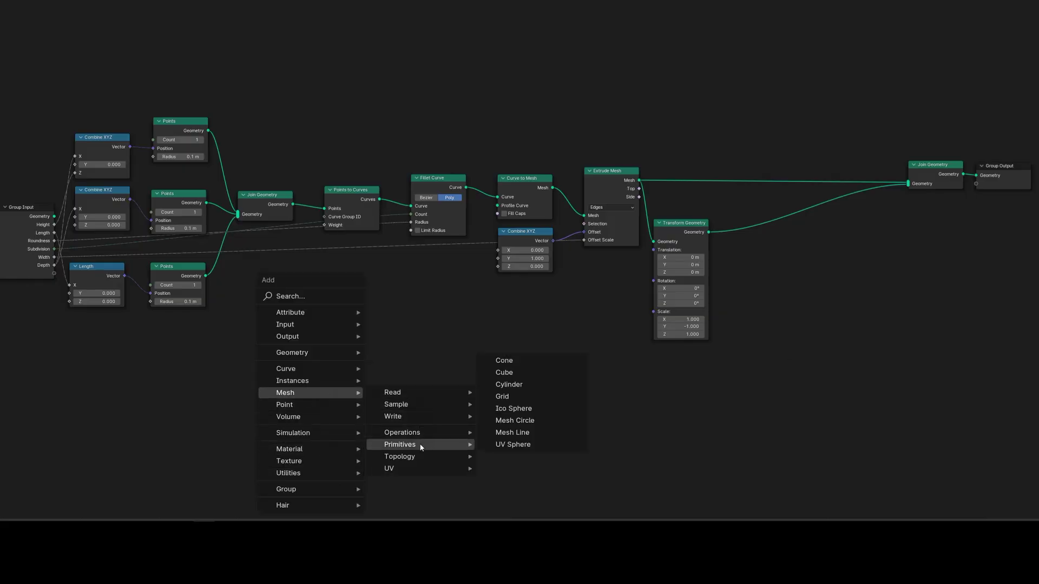
{"action": "left_click", "coordinate": [512, 373]}
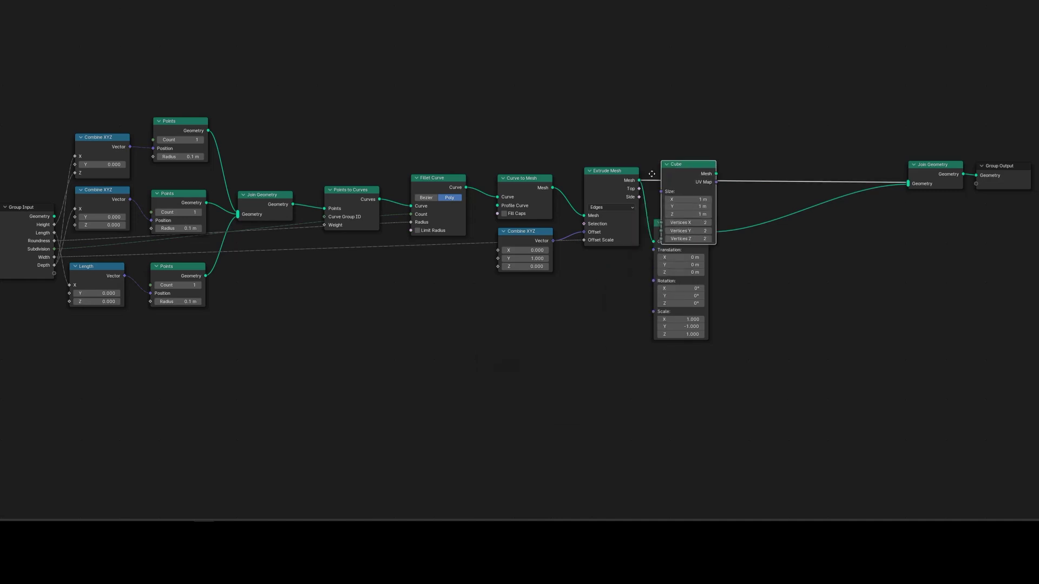
{"action": "left_click", "coordinate": [778, 71]}
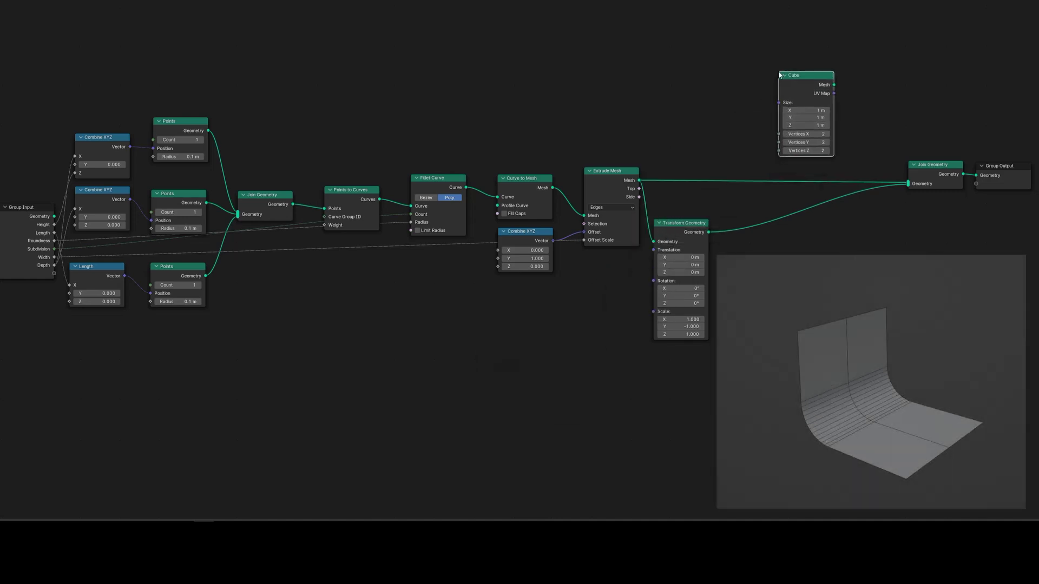
{"action": "left_click", "coordinate": [834, 90]}
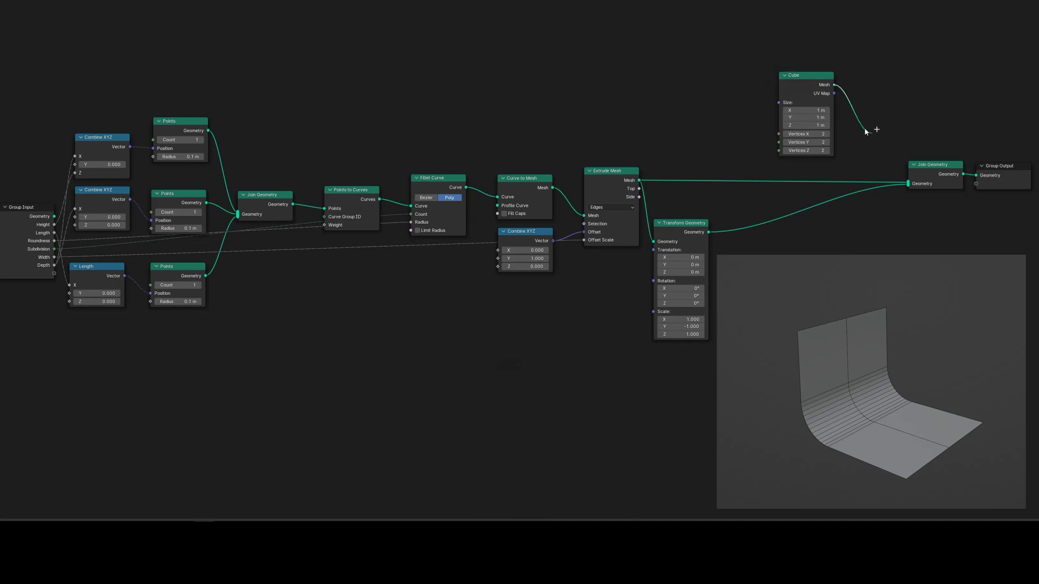
{"action": "left_click_drag", "start_coordinate": [864, 128], "coordinate": [908, 184]}
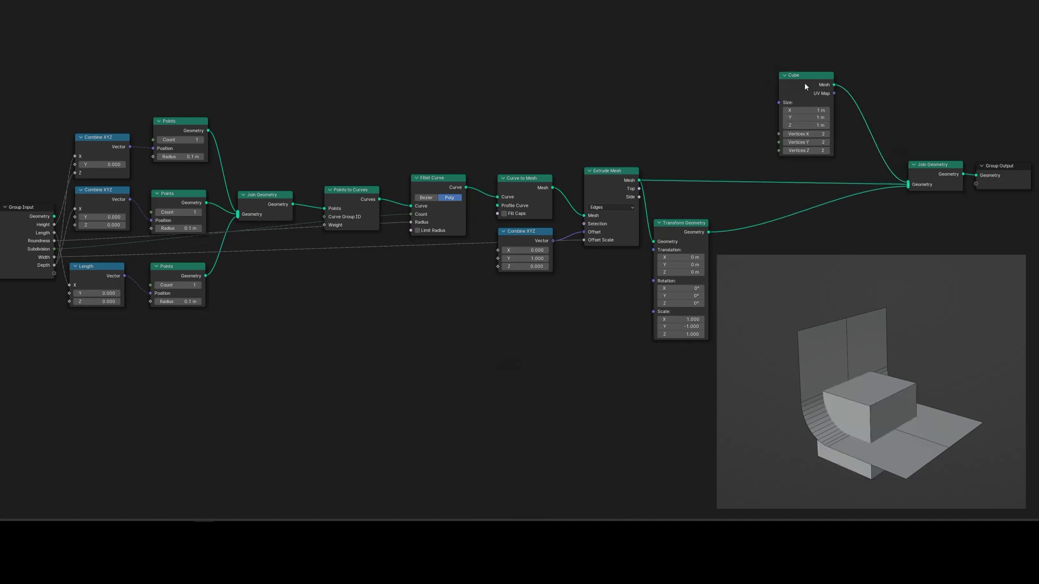
Set the Cube node's Size X, Y and Z to 2 m
{"action": "left_click_drag", "start_coordinate": [801, 74], "coordinate": [688, 82]}
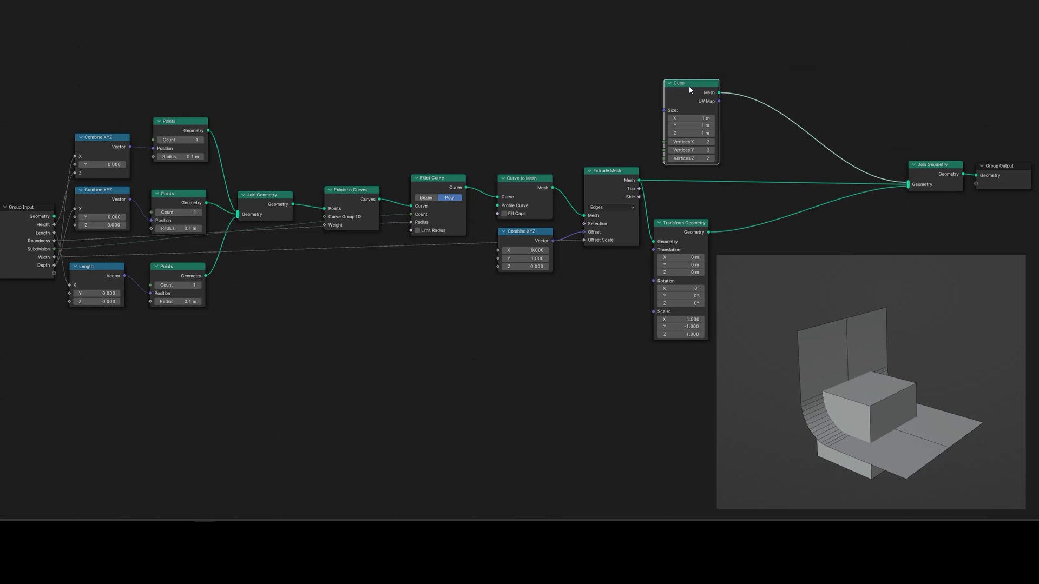
{"action": "left_click_drag", "start_coordinate": [692, 118], "coordinate": [692, 133]}
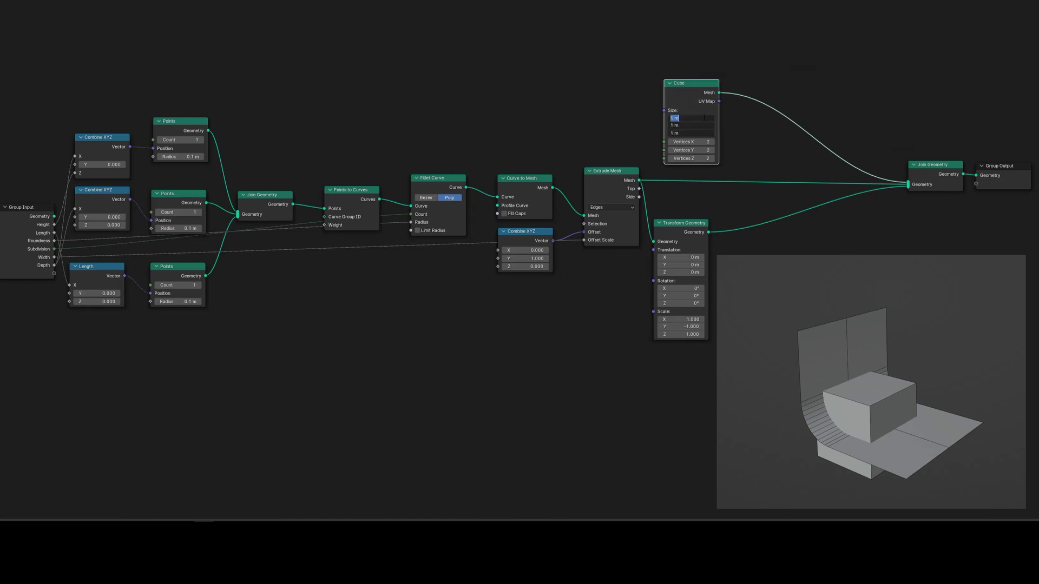
{"action": "type", "text": "2"}
{"action": "key", "text": "Return"}
{"action": "left_click", "coordinate": [793, 65]}
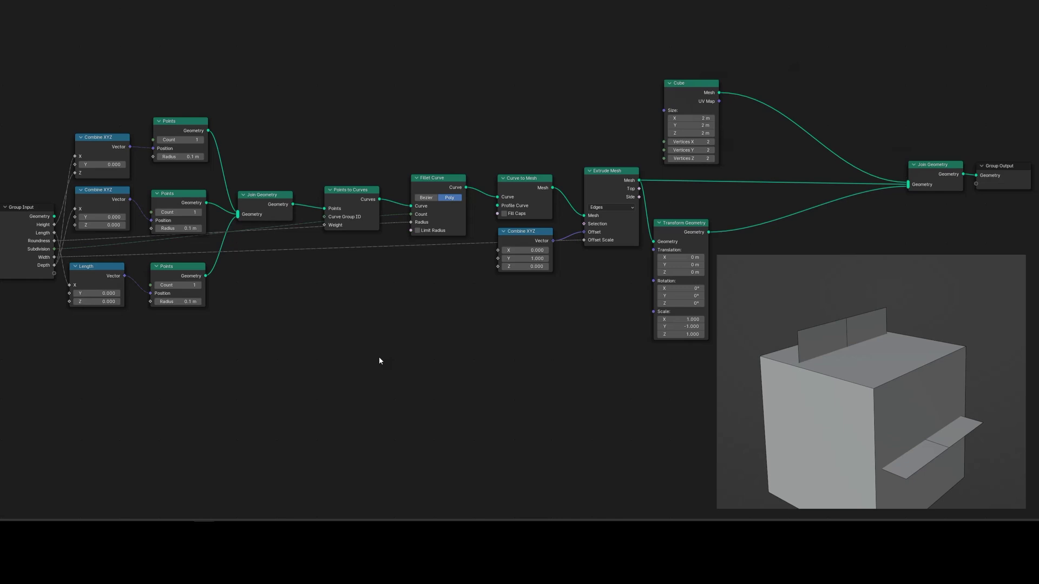
Insert a Transform Geometry node between Cube and Join Geometry with Translation Z of 1 m
{"action": "key", "text": "shift+a"}
{"action": "mouse_move", "coordinate": [379, 357]}
{"action": "type", "text": "transf"}
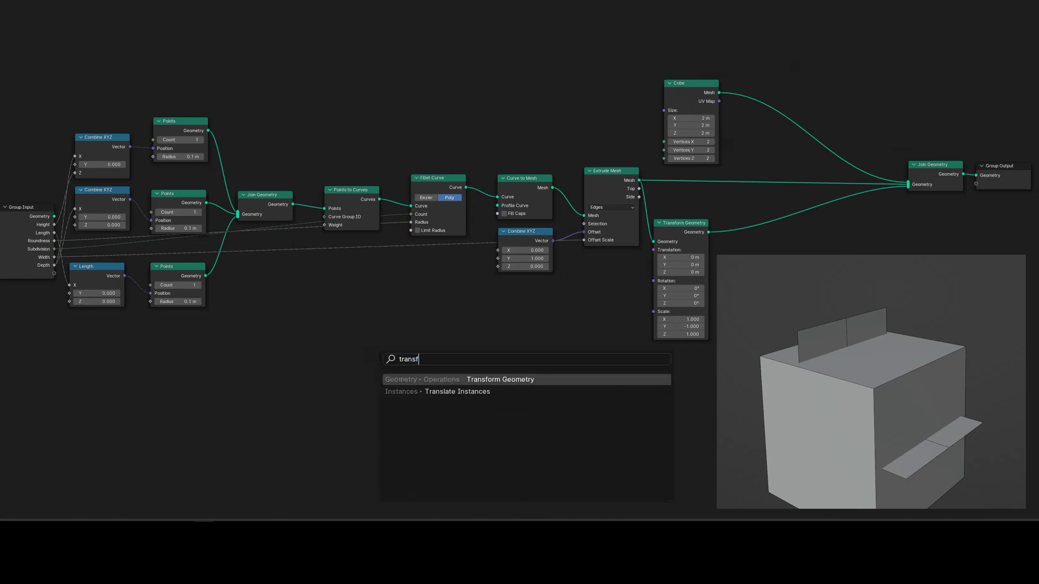
{"action": "key", "text": "Return"}
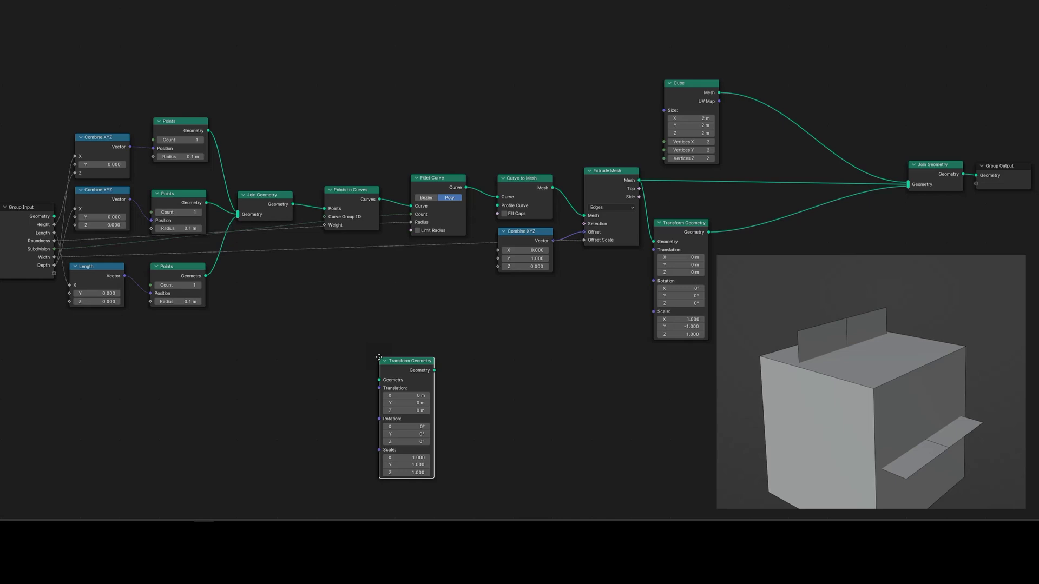
{"action": "left_click", "coordinate": [741, 46]}
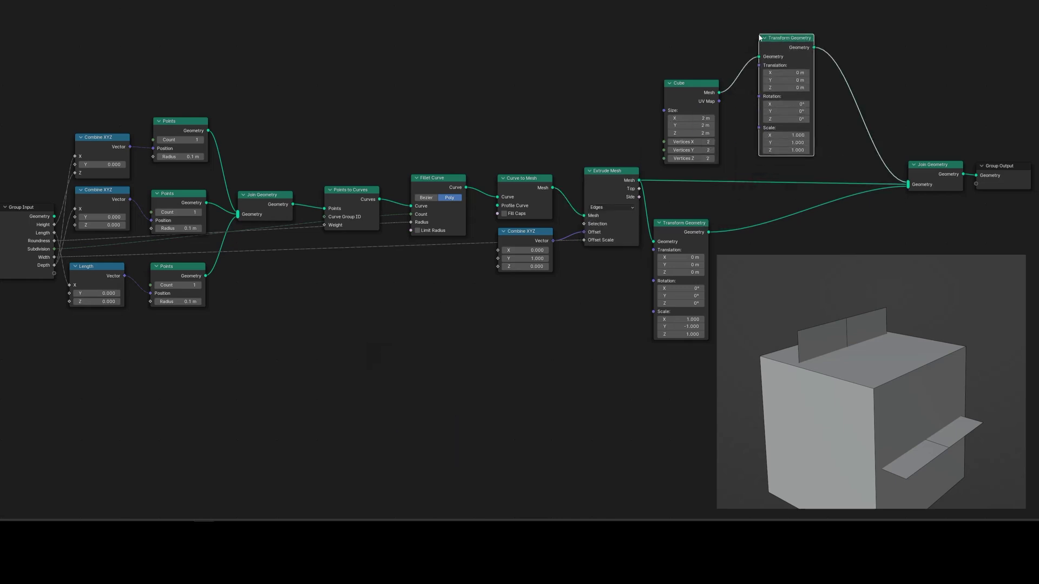
{"action": "left_click", "coordinate": [782, 87]}
{"action": "type", "text": "1"}
{"action": "key", "text": "Return"}
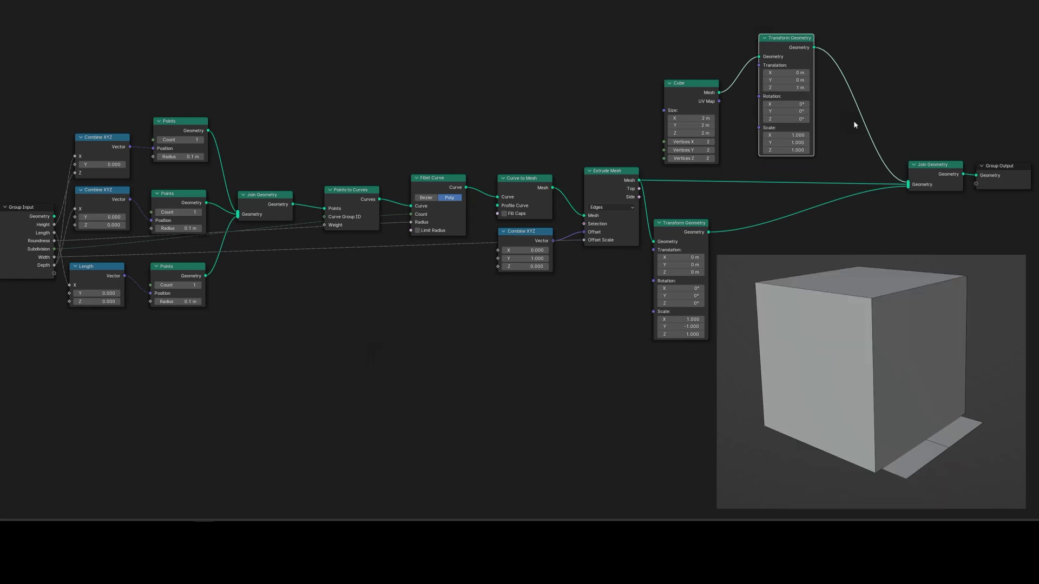
{"action": "left_click", "coordinate": [854, 125]}
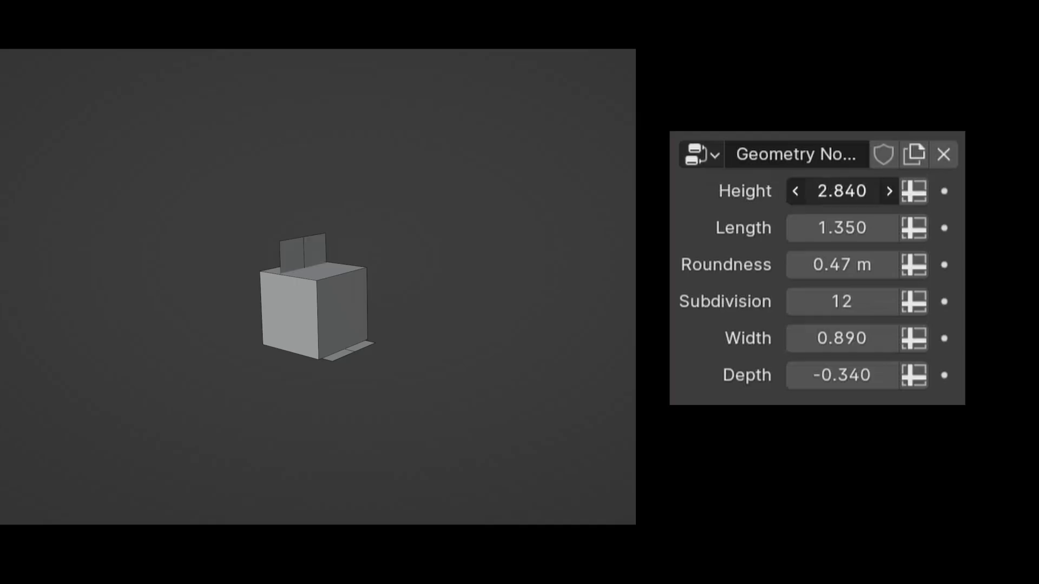
Set the backdrop Height to 6, Length to 4 and Width to 5
{"action": "left_click_drag", "start_coordinate": [841, 191], "coordinate": [866, 191]}
{"action": "left_click", "coordinate": [841, 191]}
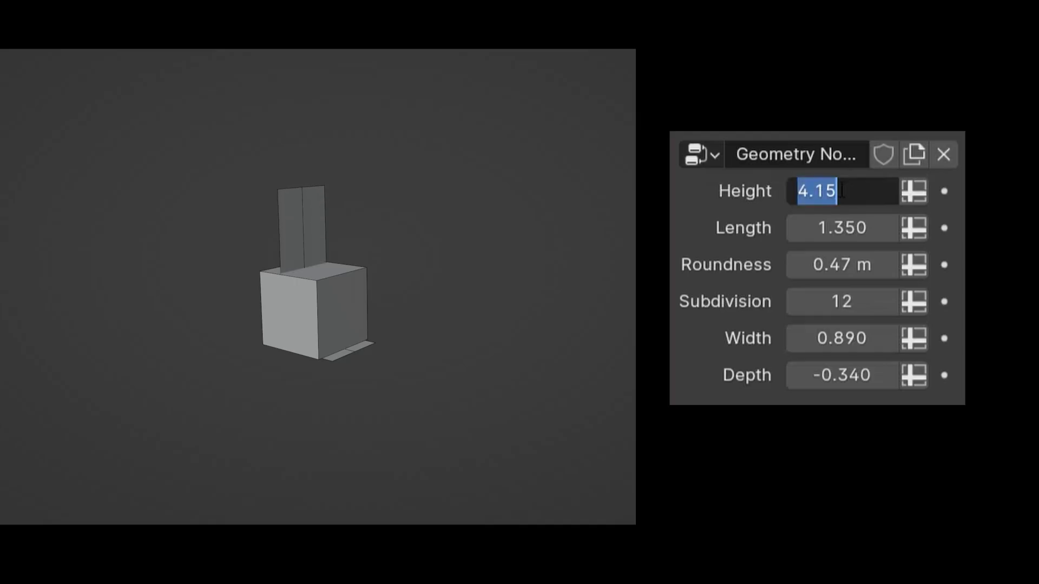
{"action": "type", "text": "6"}
{"action": "key", "text": "Return"}
{"action": "left_click_drag", "start_coordinate": [825, 228], "coordinate": [838, 224]}
{"action": "left_click", "coordinate": [838, 224]}
{"action": "type", "text": "4"}
{"action": "key", "text": "Return"}
{"action": "left_click_drag", "start_coordinate": [836, 338], "coordinate": [850, 340]}
{"action": "left_click", "coordinate": [850, 339]}
{"action": "type", "text": "5"}
{"action": "key", "text": "Return"}
Set Depth to -5 and Roundness to 2 m, and raise Subdivision to 15
{"action": "left_click_drag", "start_coordinate": [850, 374], "coordinate": [688, 375]}
{"action": "left_click", "coordinate": [858, 375]}
{"action": "type", "text": "-5"}
{"action": "key", "text": "Return"}
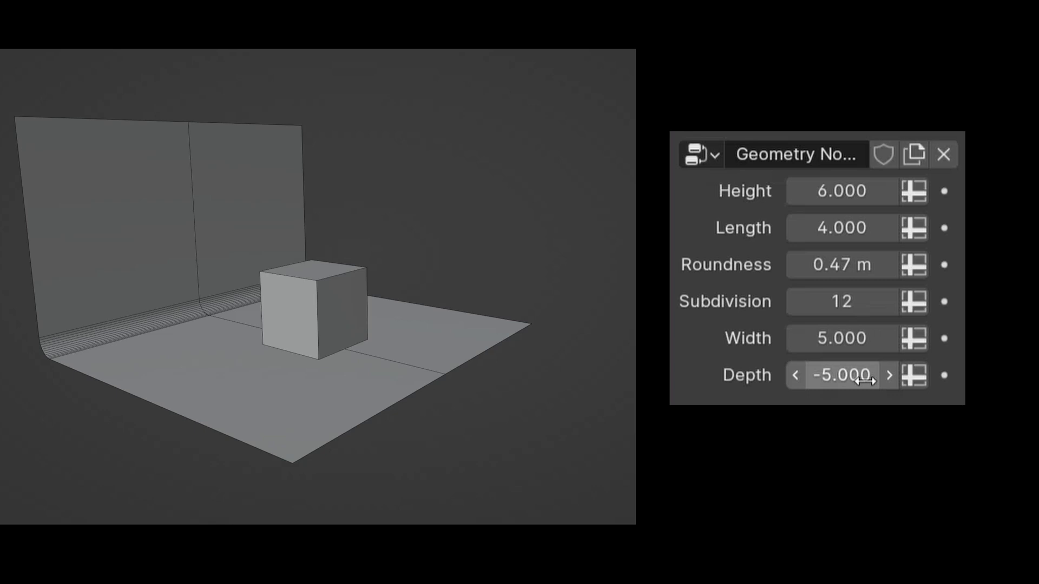
{"action": "left_click_drag", "start_coordinate": [833, 265], "coordinate": [866, 265]}
{"action": "left_click", "coordinate": [865, 264]}
{"action": "type", "text": "2"}
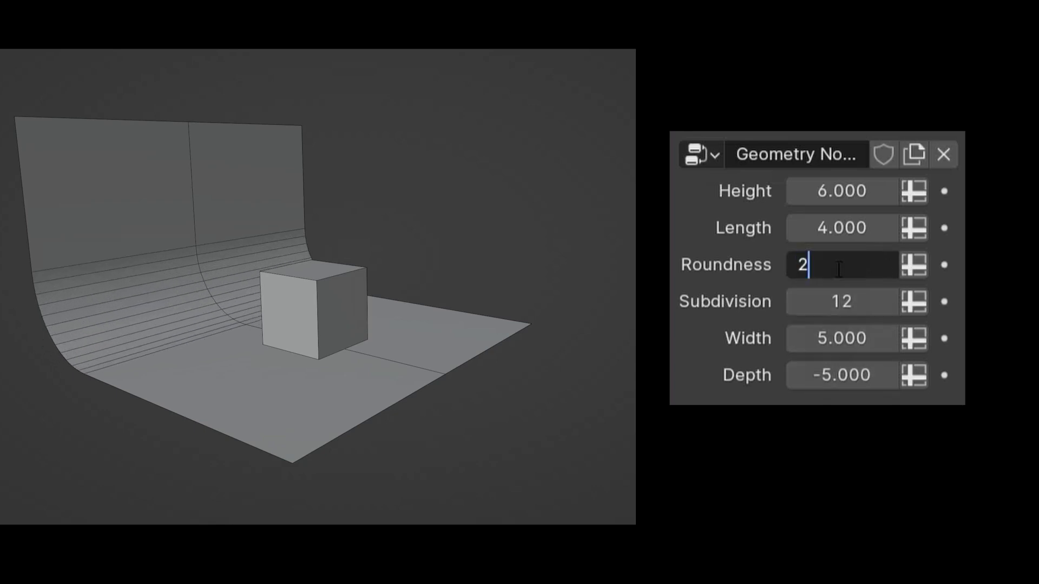
{"action": "key", "text": "Return"}
{"action": "left_click_drag", "start_coordinate": [812, 295], "coordinate": [848, 307]}
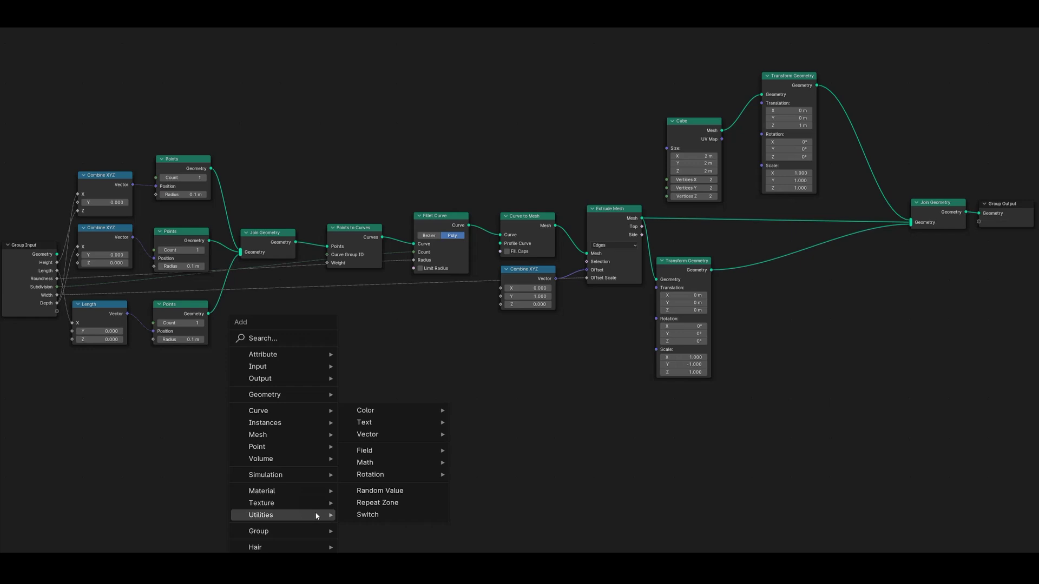
Insert a Switch node on the cube's path to Join Geometry, with the cube in its True input
{"action": "left_click", "coordinate": [367, 515]}
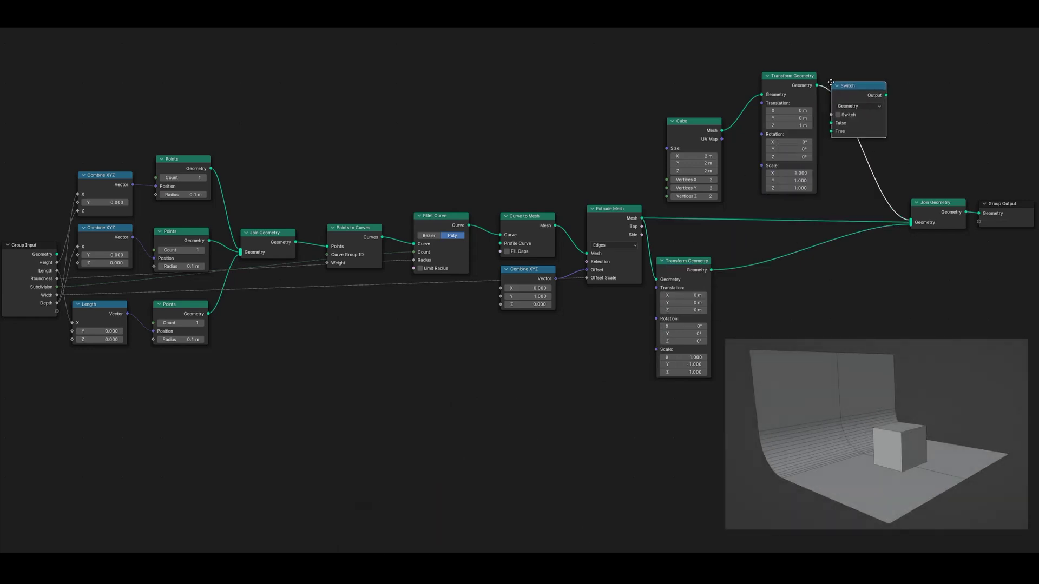
{"action": "left_click", "coordinate": [831, 83]}
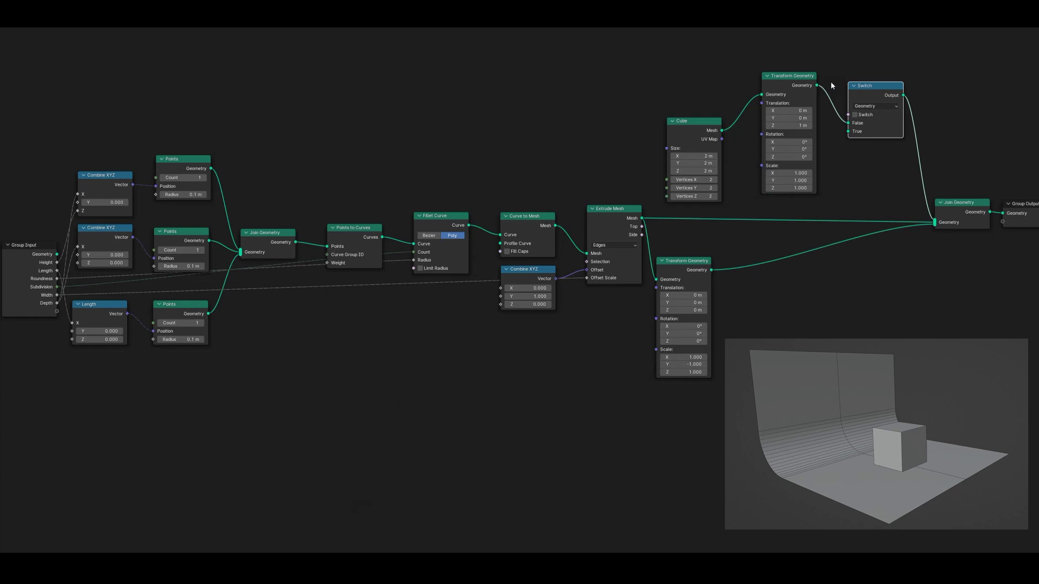
{"action": "left_click", "coordinate": [855, 116]}
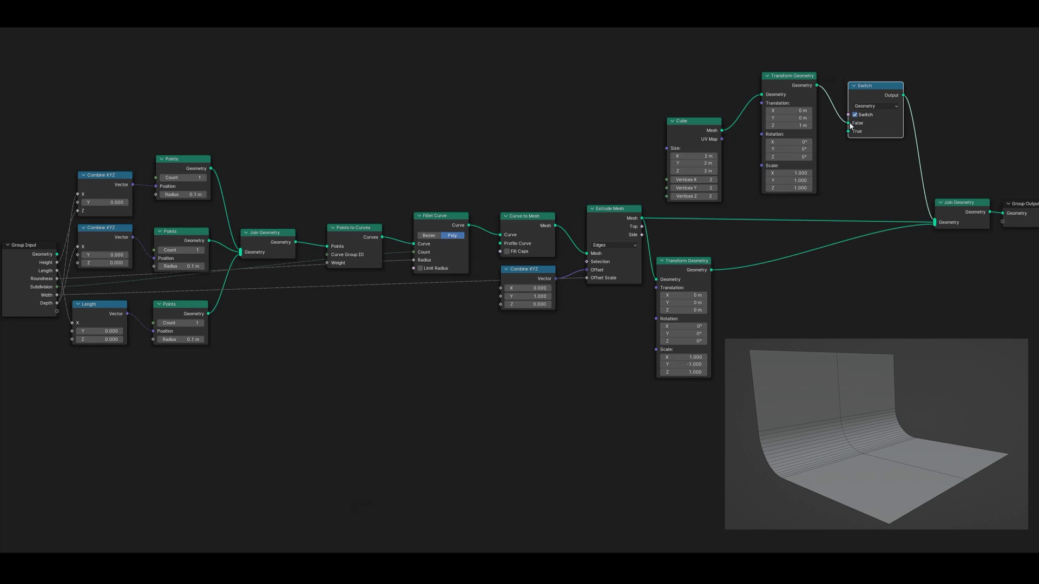
{"action": "left_click_drag", "start_coordinate": [848, 123], "coordinate": [848, 132]}
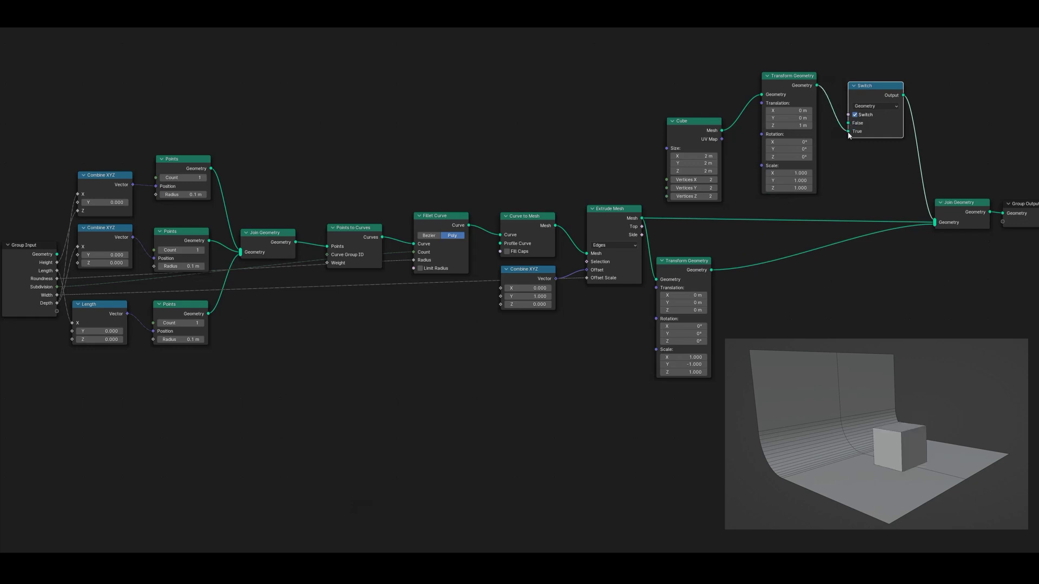
{"action": "left_click", "coordinate": [856, 162]}
Expose the Switch toggle as a group input named 'Cube Visibility'
{"action": "left_click_drag", "start_coordinate": [848, 116], "coordinate": [60, 311]}
{"action": "left_click_drag", "start_coordinate": [61, 306], "coordinate": [57, 311]}
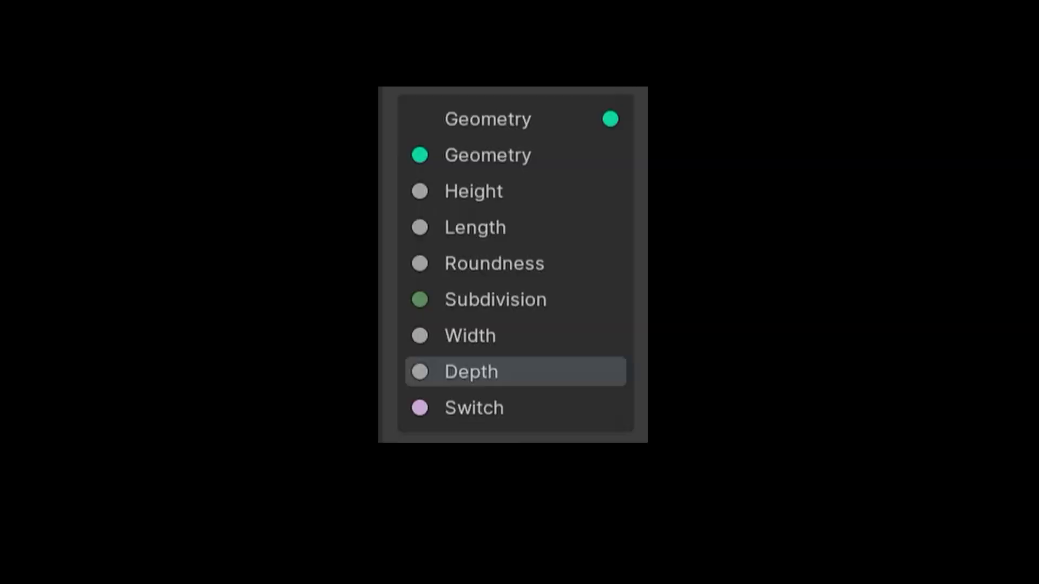
{"action": "double_click", "coordinate": [482, 412]}
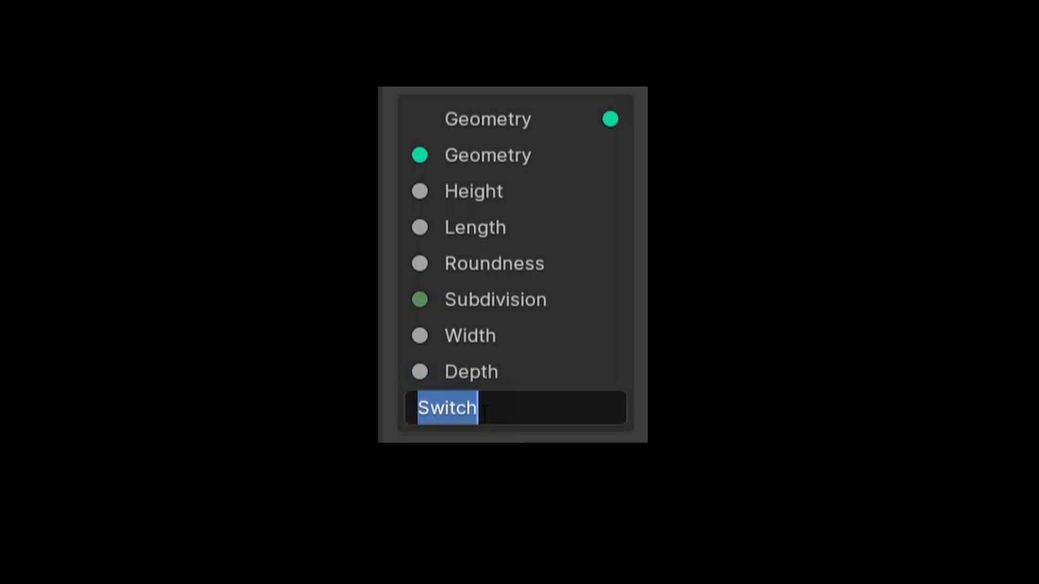
{"action": "type", "text": "Cube Visibility"}
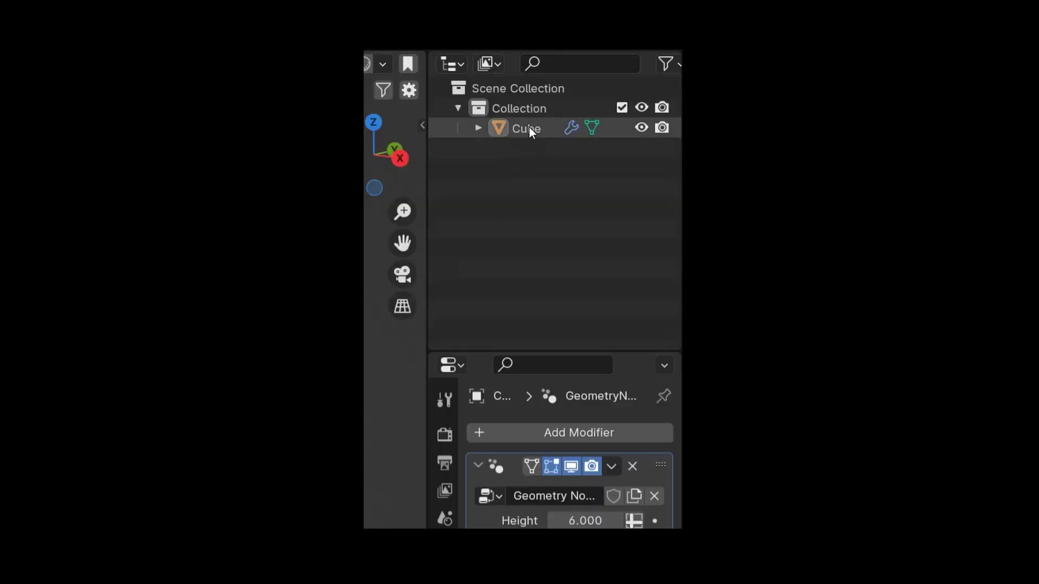
Rename the object to 'Backdrop' and mark it as an asset
{"action": "type", "text": "Backdrop"}
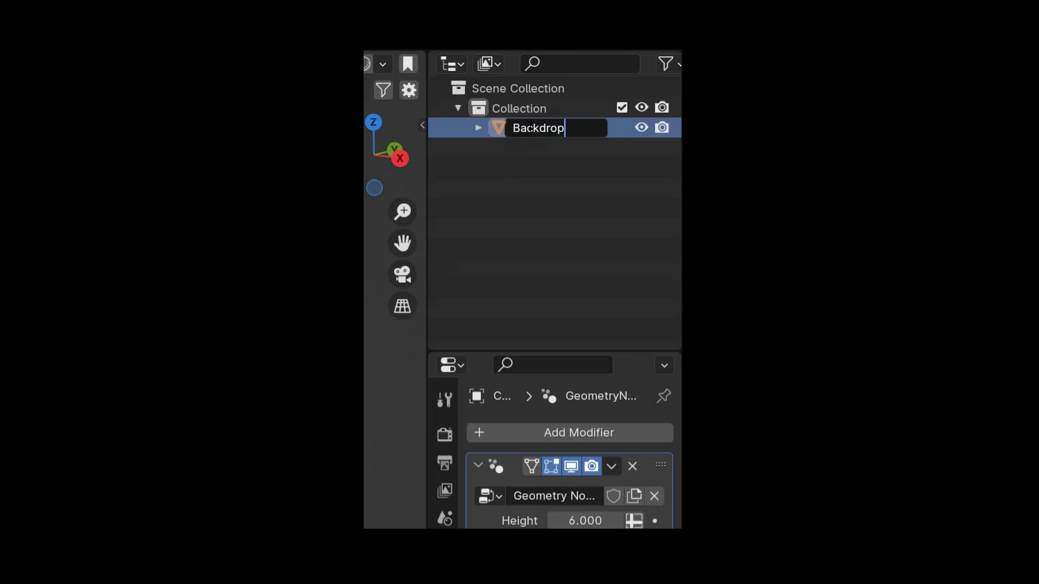
{"action": "key", "text": "Return"}
{"action": "right_click", "coordinate": [529, 127]}
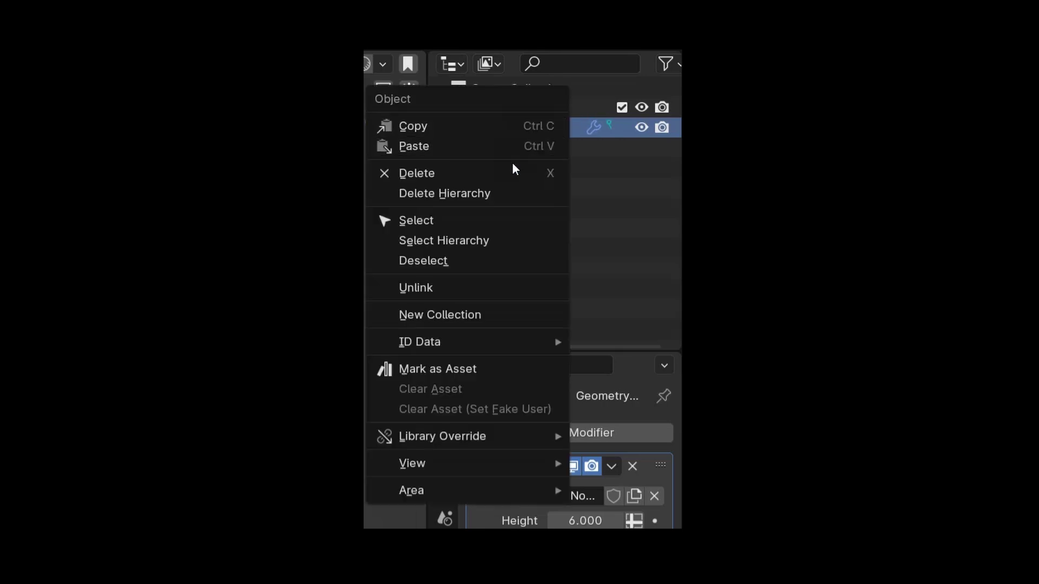
{"action": "left_click", "coordinate": [448, 377]}
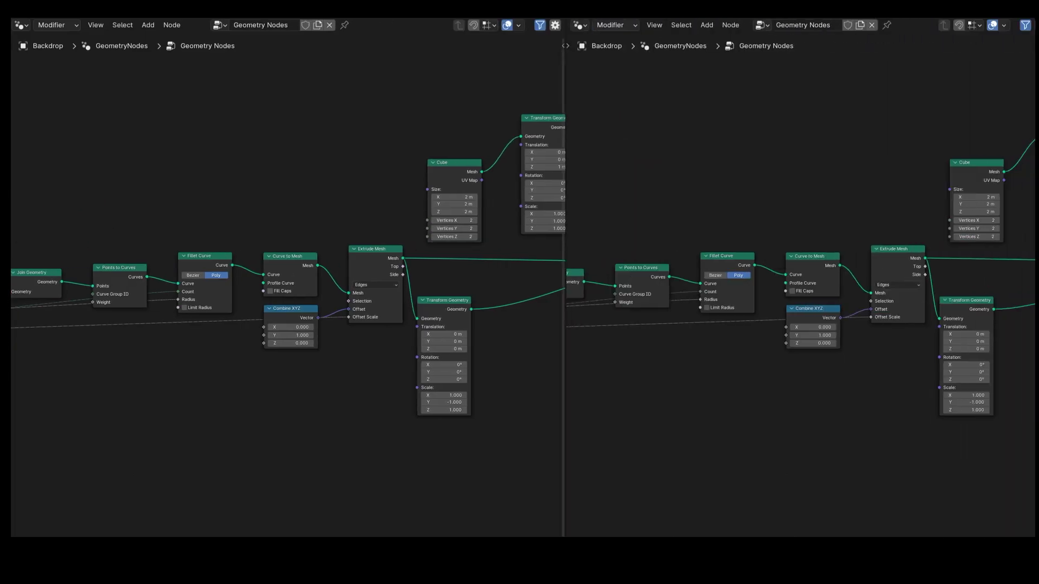
Turn the second area into an Asset Browser showing Current File assets
{"action": "left_click", "coordinate": [472, 25]}
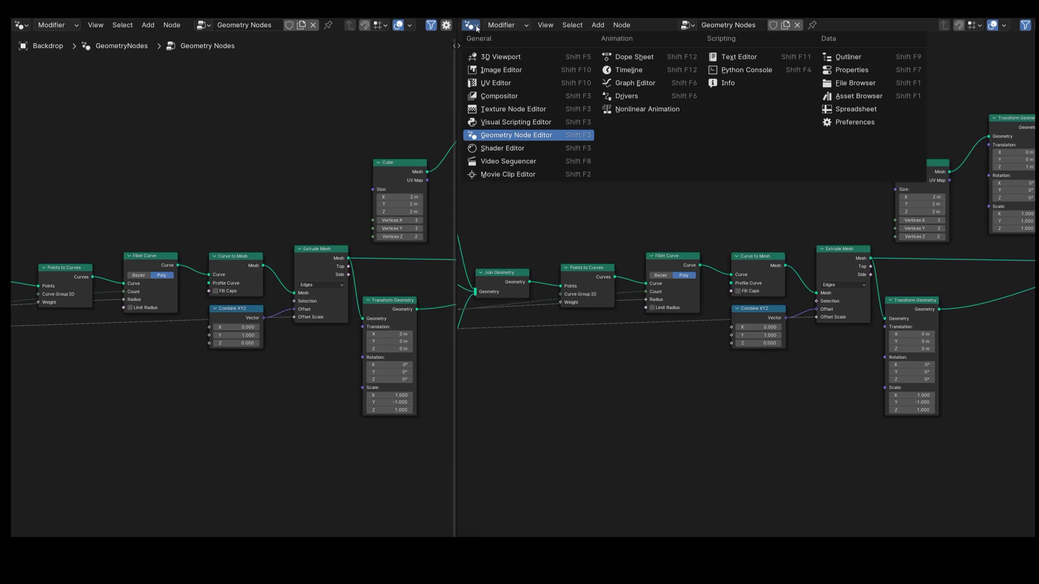
{"action": "left_click", "coordinate": [856, 95]}
{"action": "left_click", "coordinate": [544, 43]}
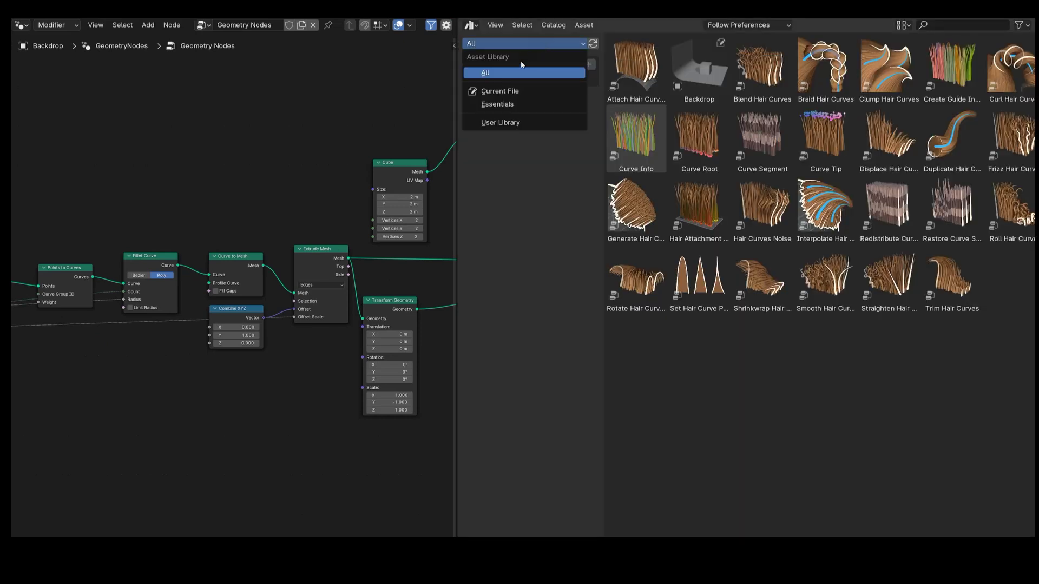
{"action": "left_click", "coordinate": [503, 92]}
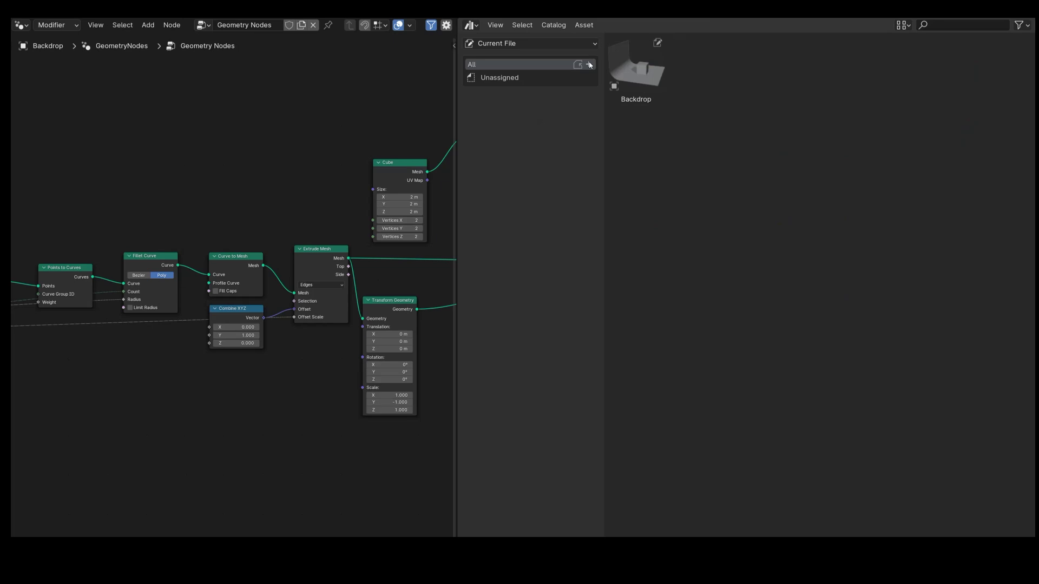
Create a catalog named 'Backdrop' and move the Backdrop asset into it
{"action": "left_click", "coordinate": [589, 65]}
{"action": "double_click", "coordinate": [499, 79]}
{"action": "type", "text": "Backdrop"}
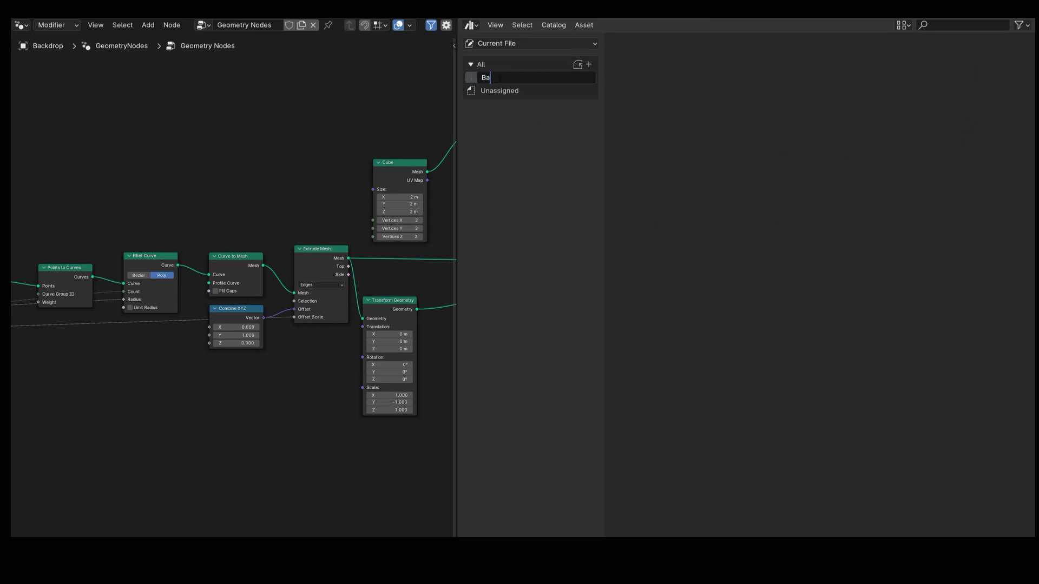
{"action": "key", "text": "Return"}
{"action": "left_click", "coordinate": [508, 91]}
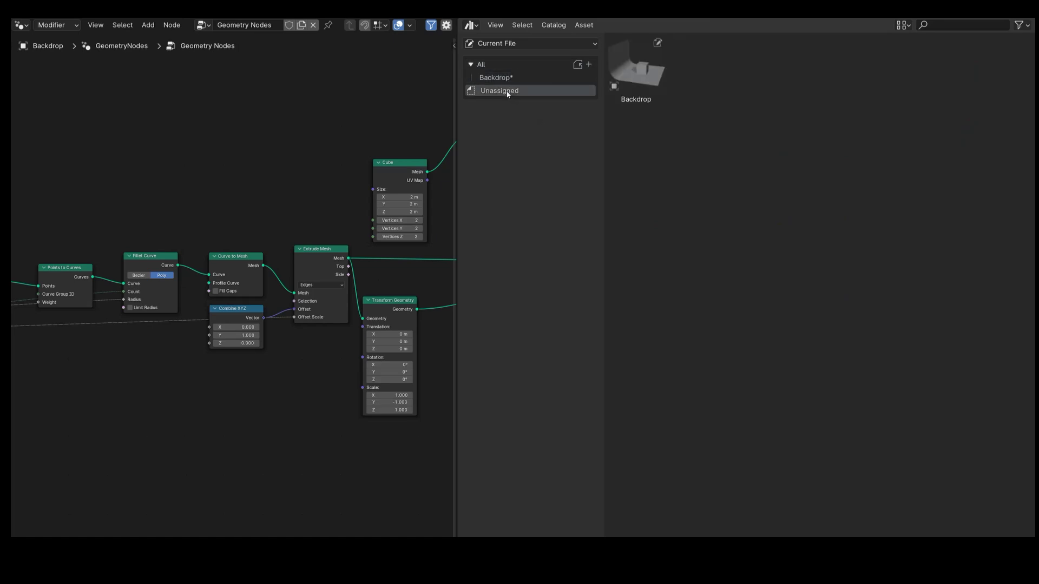
{"action": "left_click_drag", "start_coordinate": [638, 73], "coordinate": [532, 80]}
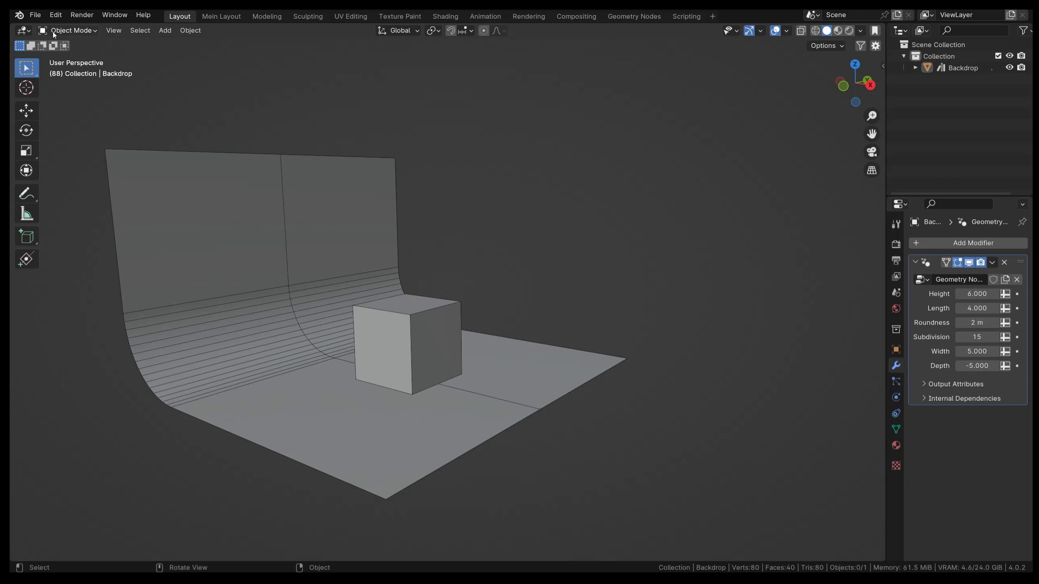
Confirm the User Library path F:\Assets_Blender in Preferences File Paths and open the save-preferences menu
{"action": "left_click", "coordinate": [56, 15]}
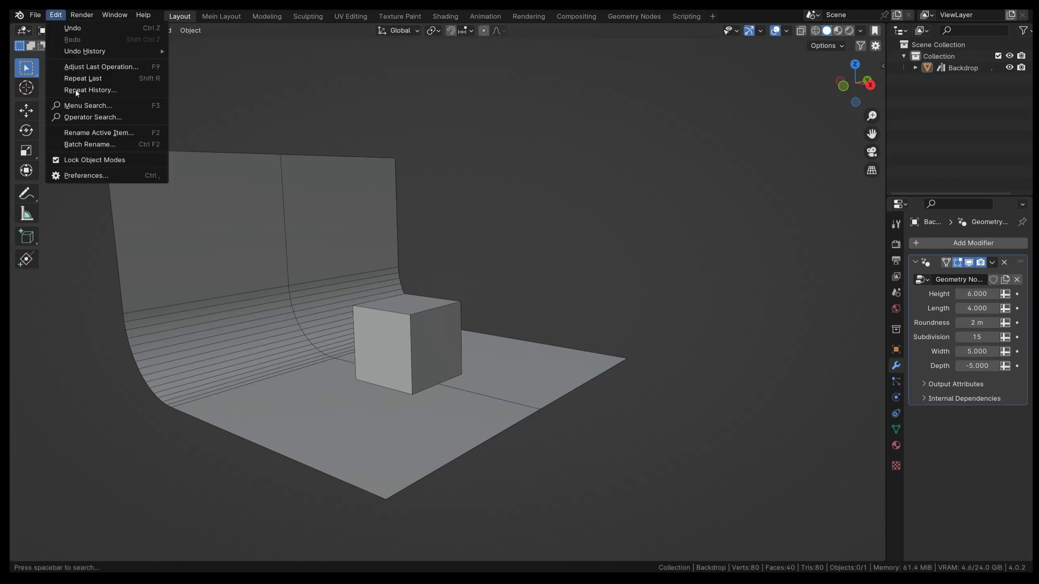
{"action": "left_click", "coordinate": [83, 175]}
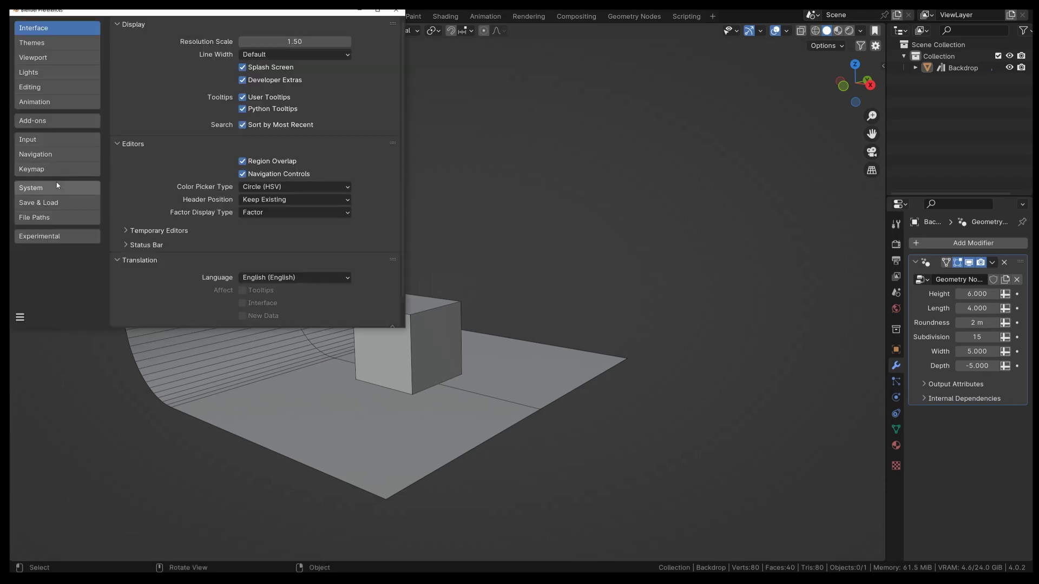
{"action": "left_click", "coordinate": [42, 217]}
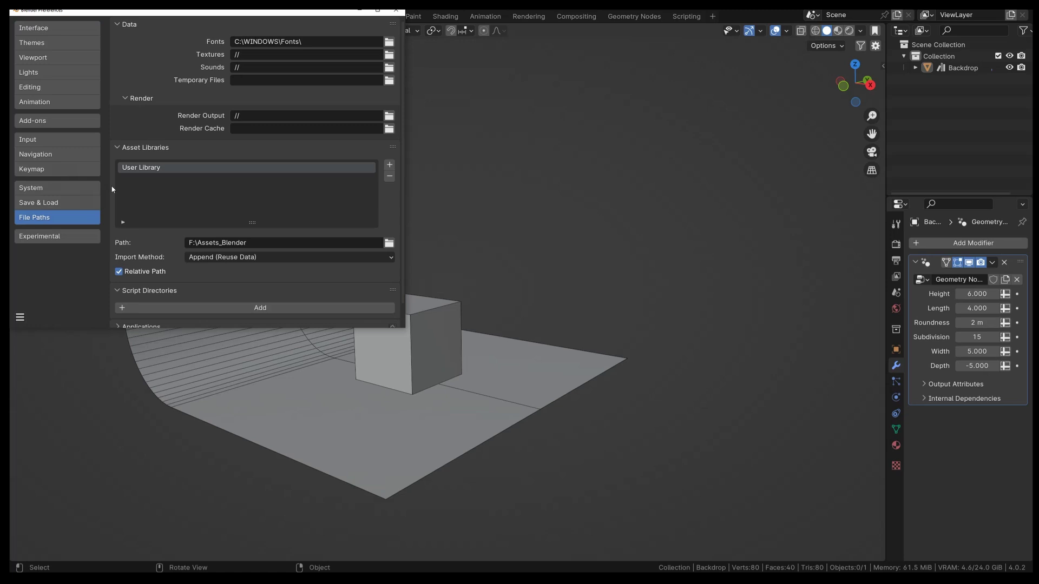
{"action": "left_click", "coordinate": [227, 243]}
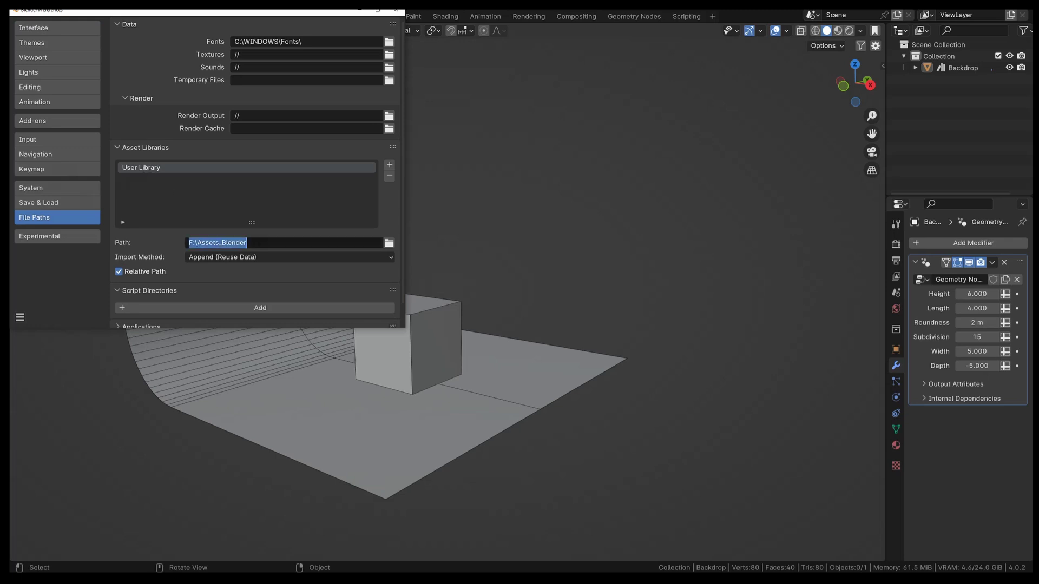
{"action": "key", "text": "Return"}
{"action": "left_click", "coordinate": [20, 317]}
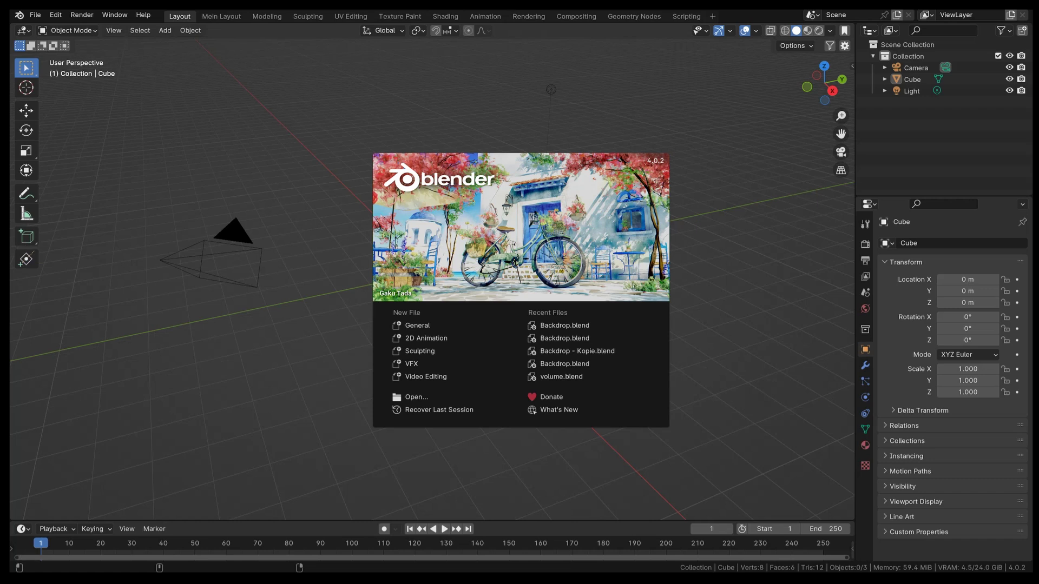
Delete the default camera, cube and light, then drag the Backdrop asset from an Asset Browser into the scene
{"action": "left_click", "coordinate": [909, 136]}
{"action": "key", "text": "a"}
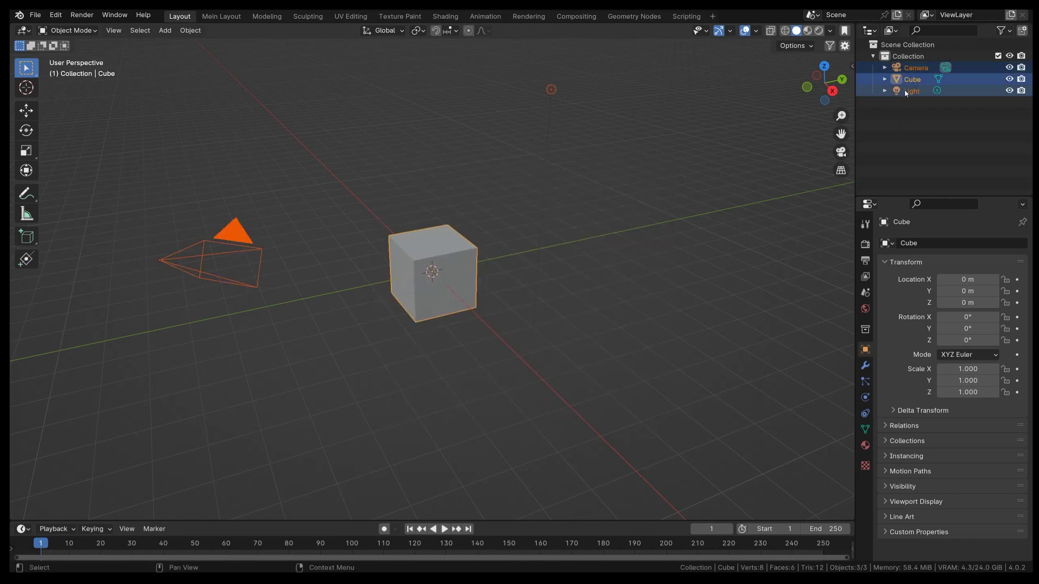
{"action": "key", "text": "Delete"}
{"action": "left_click_drag", "start_coordinate": [227, 521], "coordinate": [227, 336]}
{"action": "left_click", "coordinate": [21, 344]}
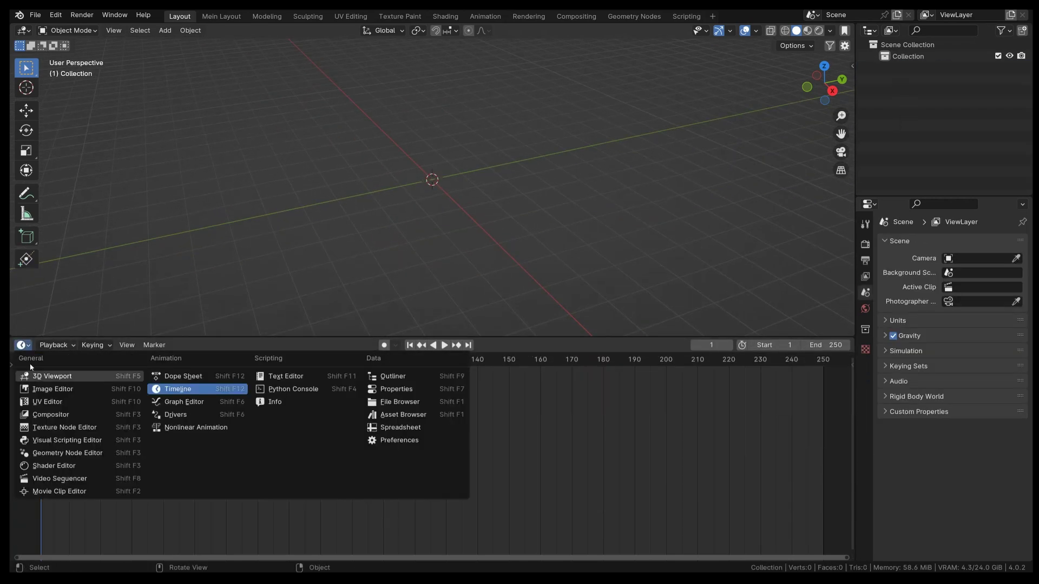
{"action": "left_click", "coordinate": [403, 415]}
{"action": "left_click", "coordinate": [46, 396]}
{"action": "left_click_drag", "start_coordinate": [185, 386], "coordinate": [443, 254]}
Move the Backdrop to the origin, enable its cube, and widen it to 18.810
{"action": "key", "text": "n"}
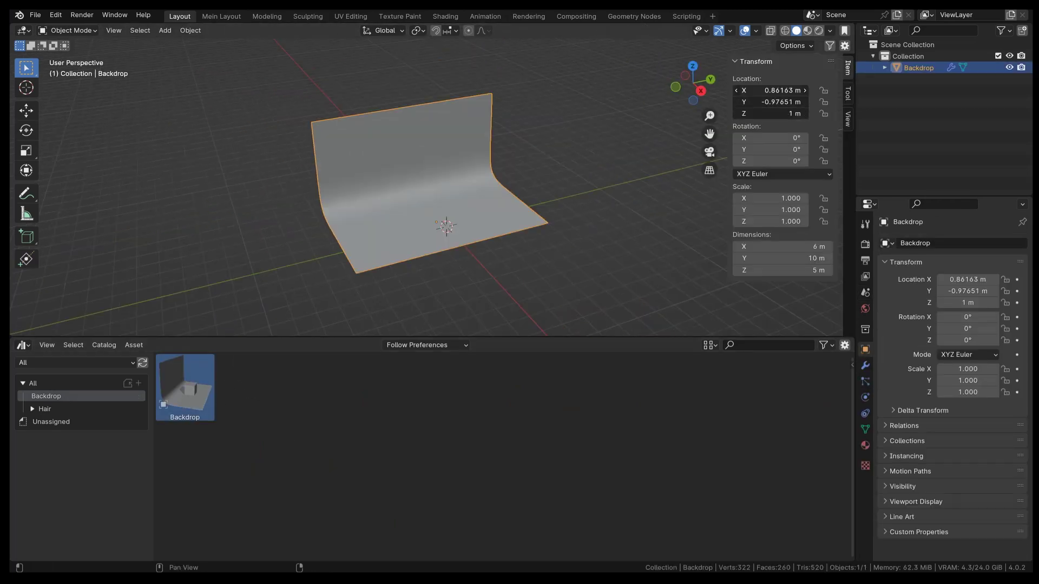
{"action": "left_click_drag", "start_coordinate": [768, 91], "coordinate": [768, 114]}
{"action": "type", "text": "0"}
{"action": "key", "text": "Return"}
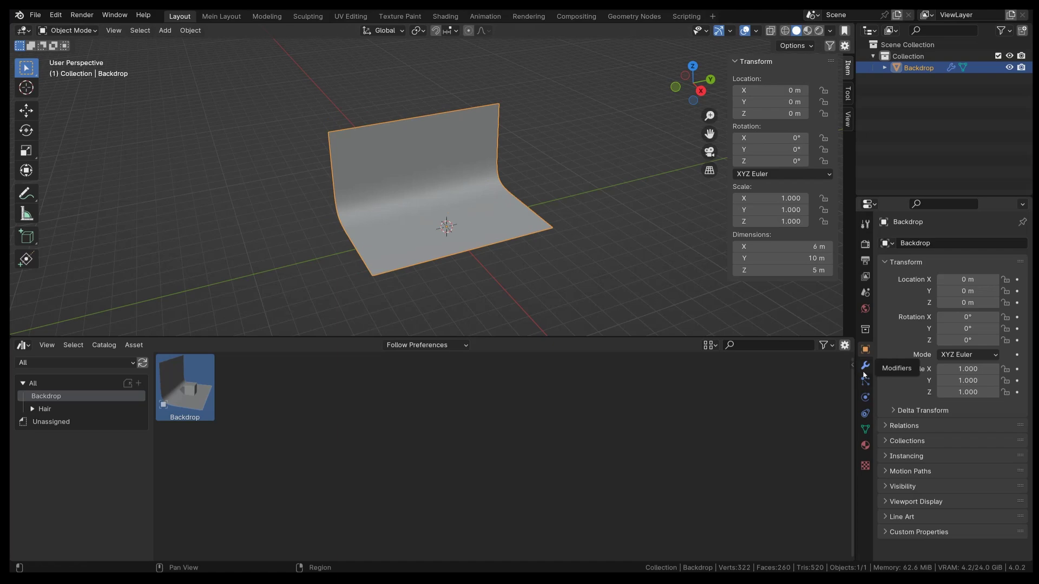
{"action": "left_click", "coordinate": [864, 365]}
{"action": "left_click", "coordinate": [940, 380]}
{"action": "middle_click_drag", "start_coordinate": [507, 293], "coordinate": [478, 226]}
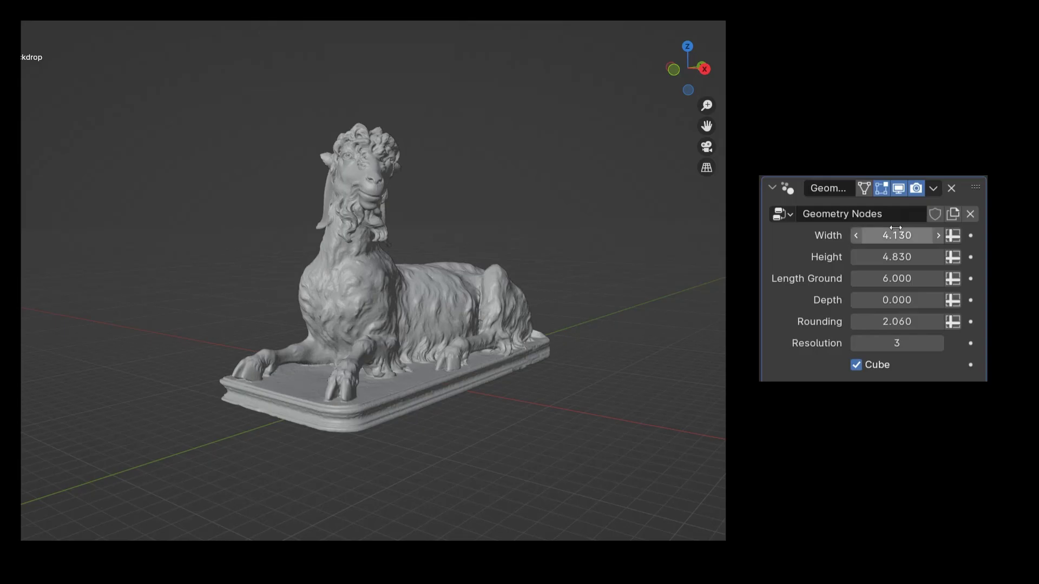
{"action": "left_click_drag", "start_coordinate": [887, 236], "coordinate": [926, 235]}
Set Height 17.180, Length Ground 17.690, Depth -5.790, Rounding 8.200 and Resolution 4
{"action": "mouse_move", "coordinate": [886, 257]}
{"action": "left_mouse_down"}
{"action": "mouse_move", "coordinate": [919, 279]}
{"action": "mouse_move", "coordinate": [874, 301]}
{"action": "left_mouse_up"}
{"action": "left_click_drag", "start_coordinate": [896, 322], "coordinate": [926, 322]}
{"action": "left_click_drag", "start_coordinate": [897, 343], "coordinate": [903, 343]}
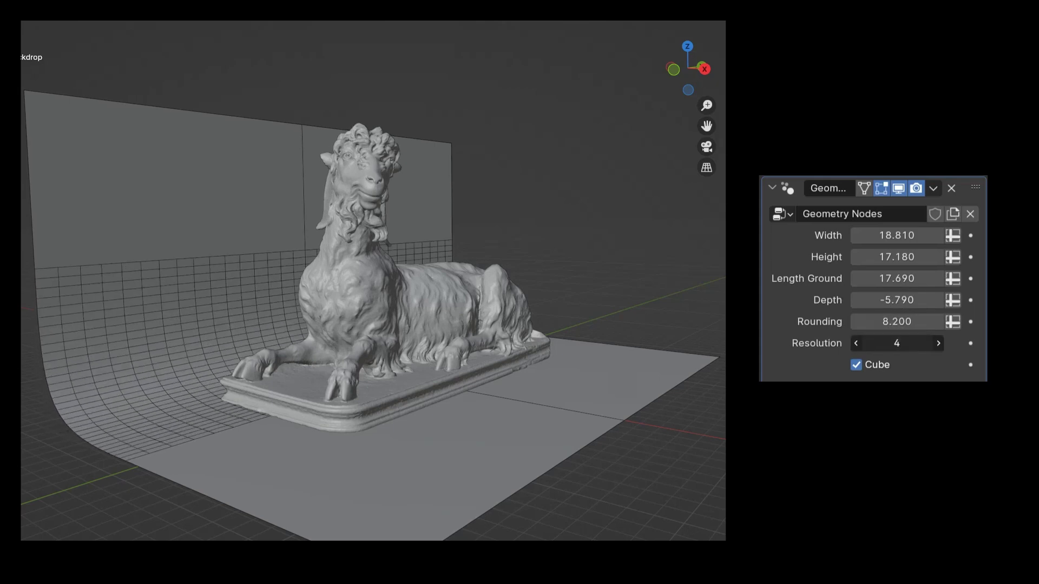